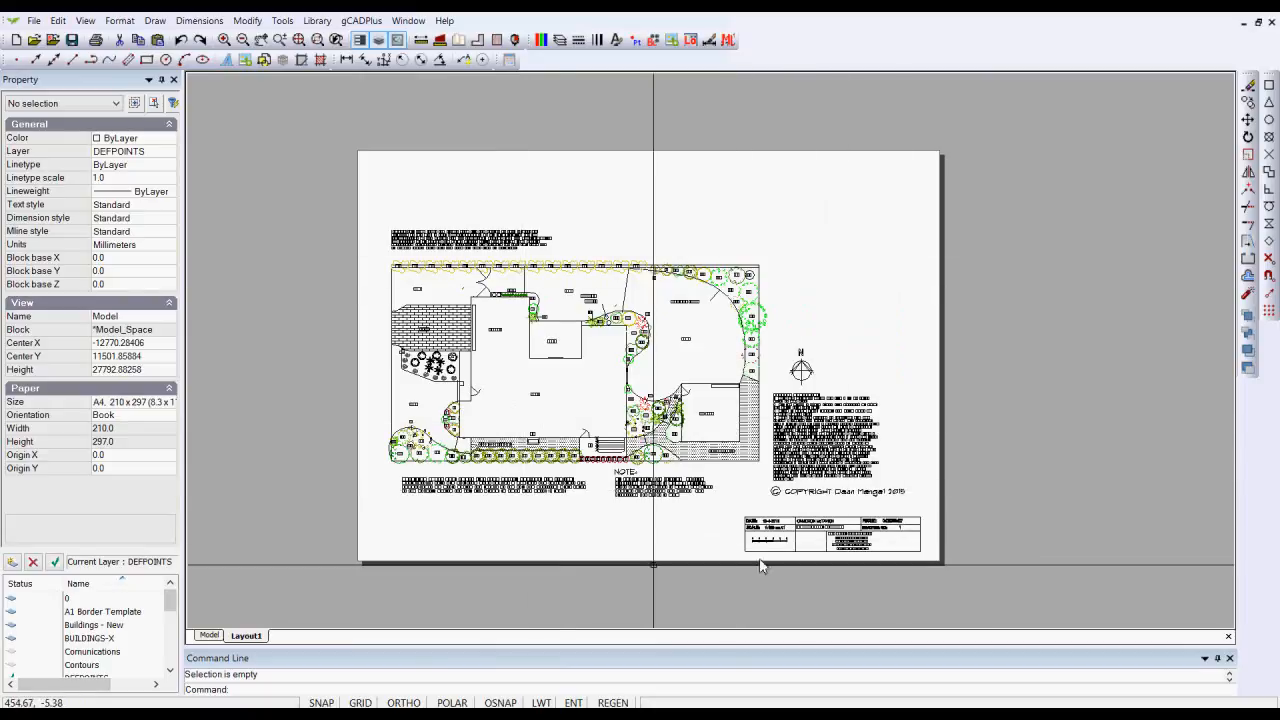
right_click(250, 639)
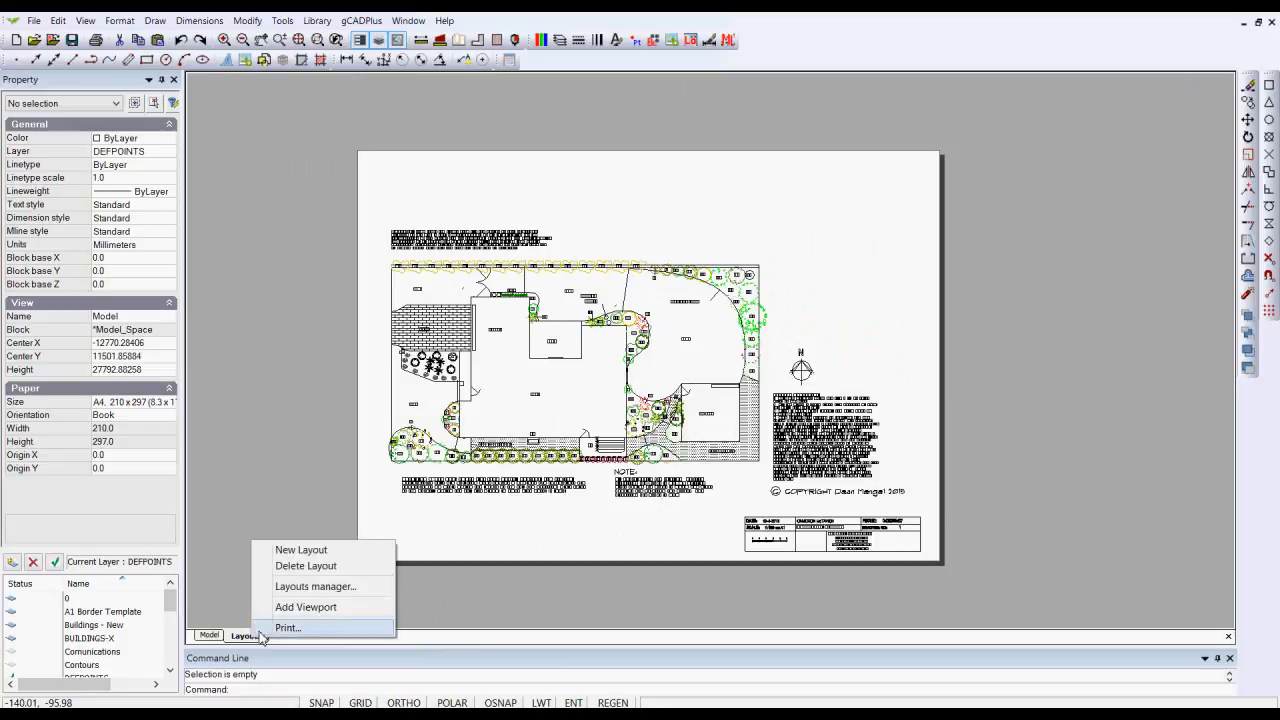
left_click(320, 592)
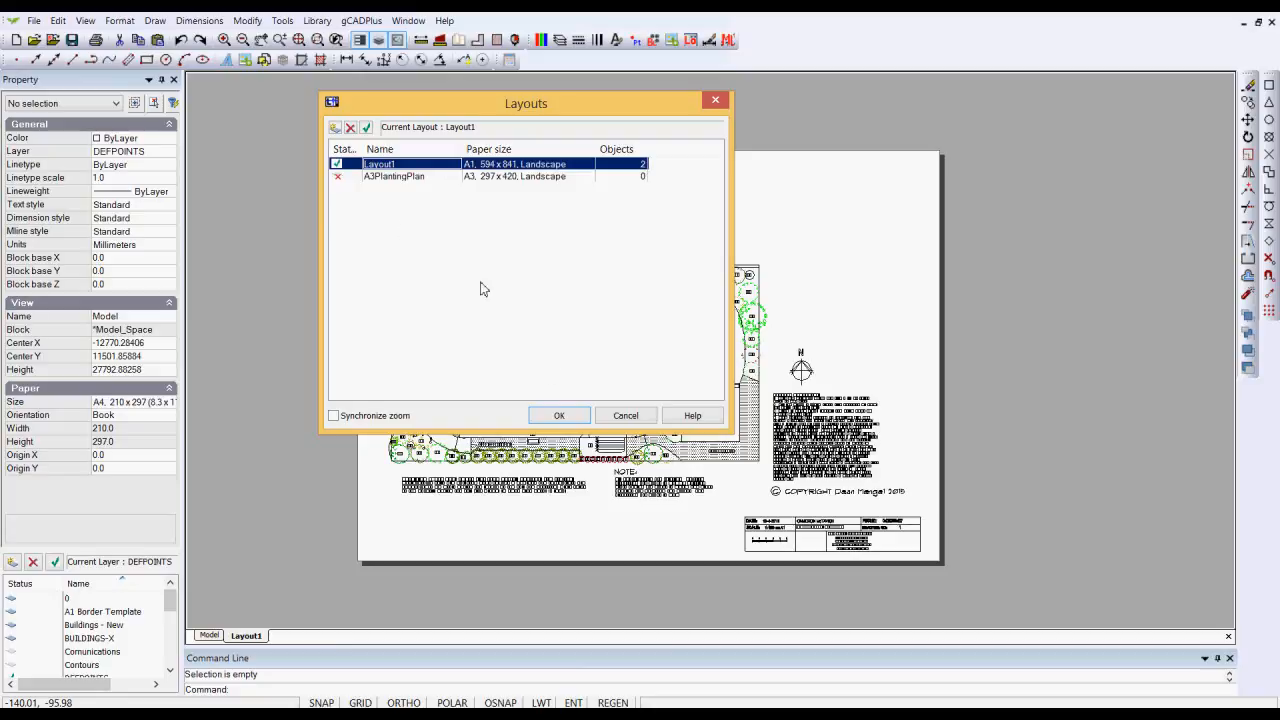
left_click(626, 416)
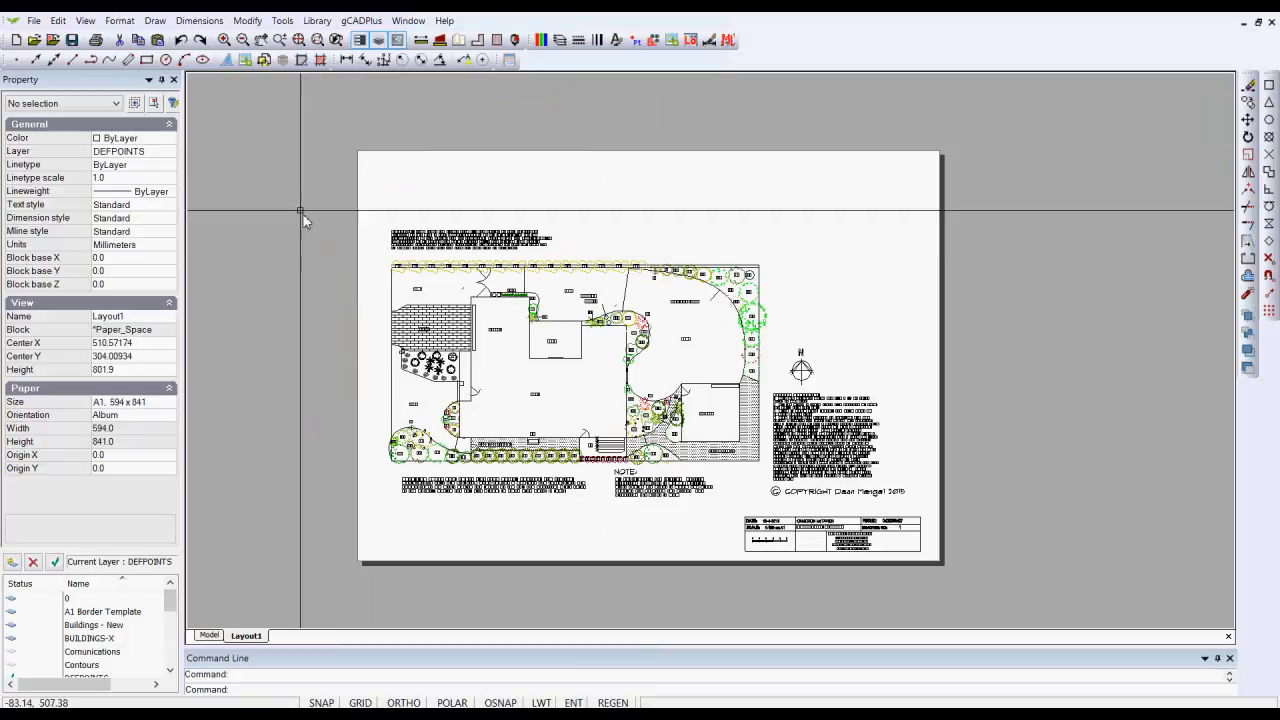
Step: Add a new layout to the drawing with A3, 297 x 420 paper in landscape orientation
left_click(121, 21)
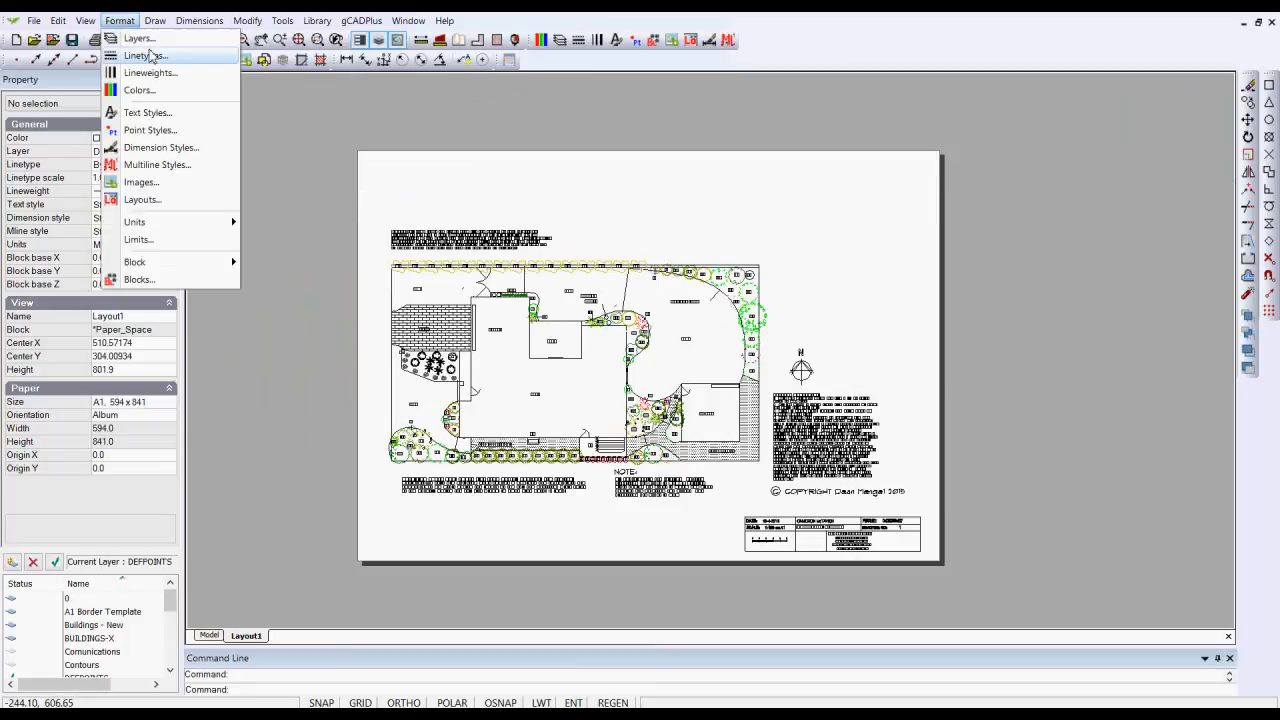
left_click(145, 199)
left_click(335, 128)
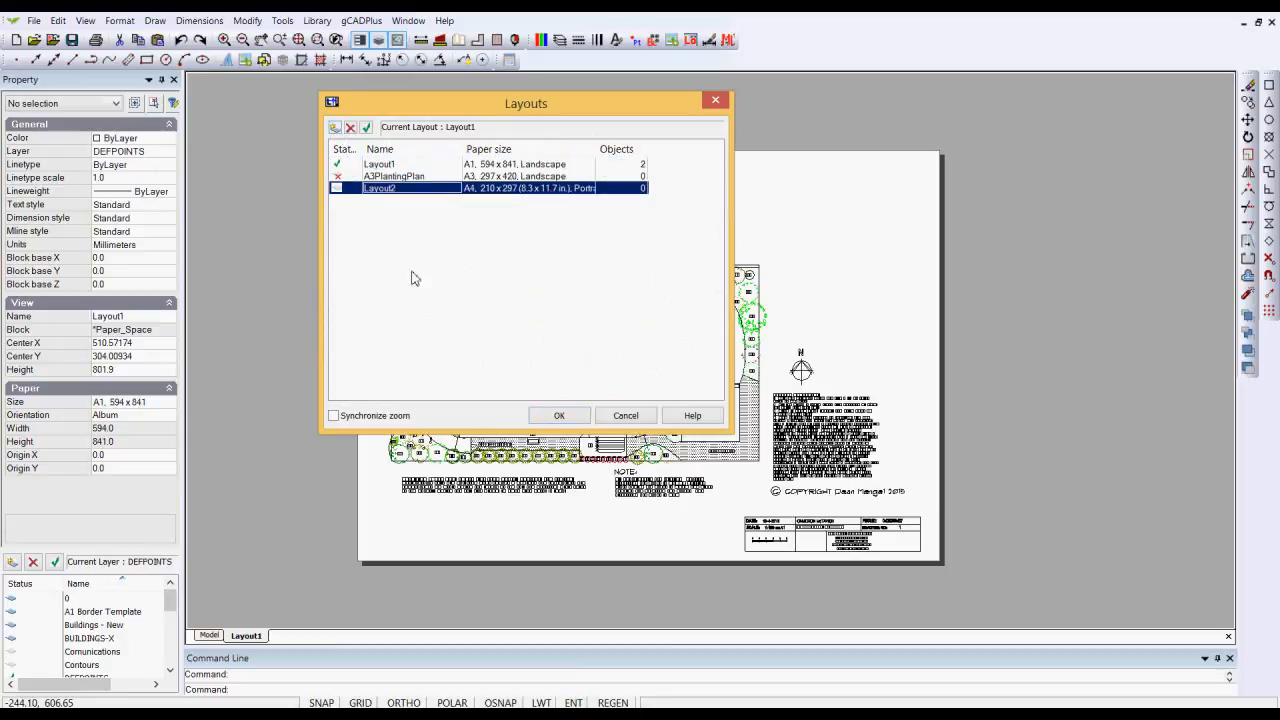
left_click(547, 190)
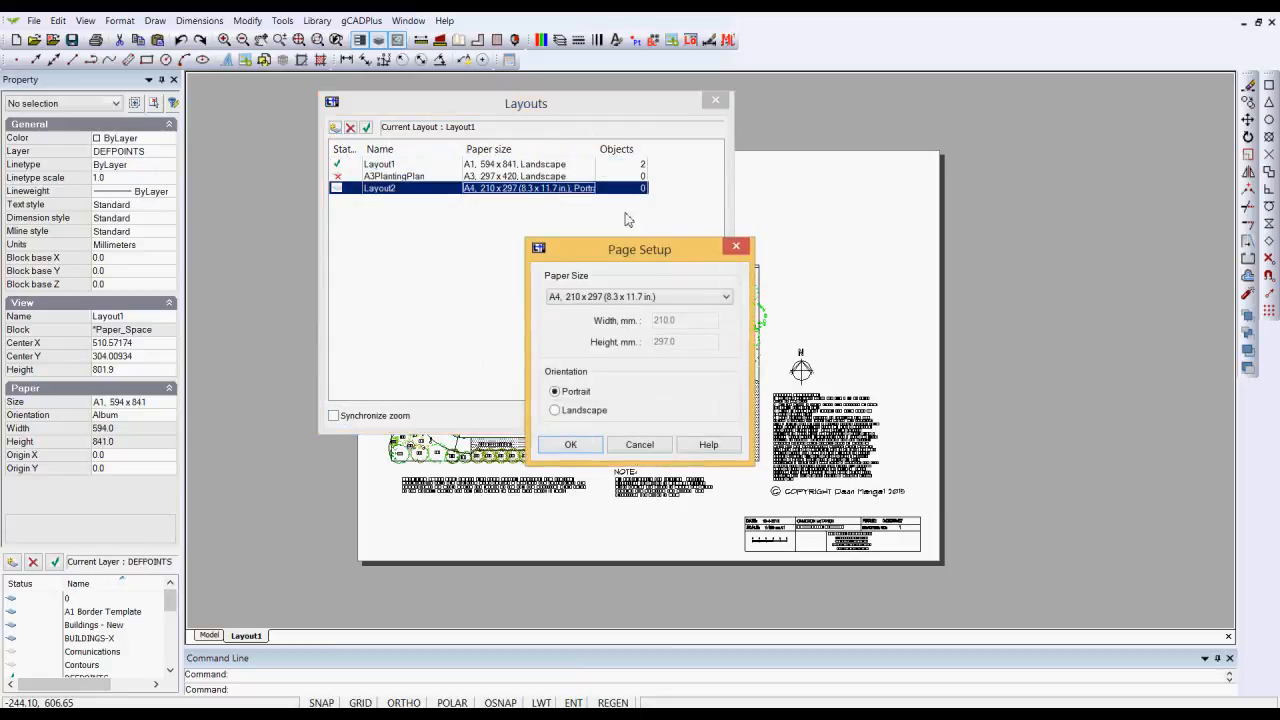
left_click(729, 299)
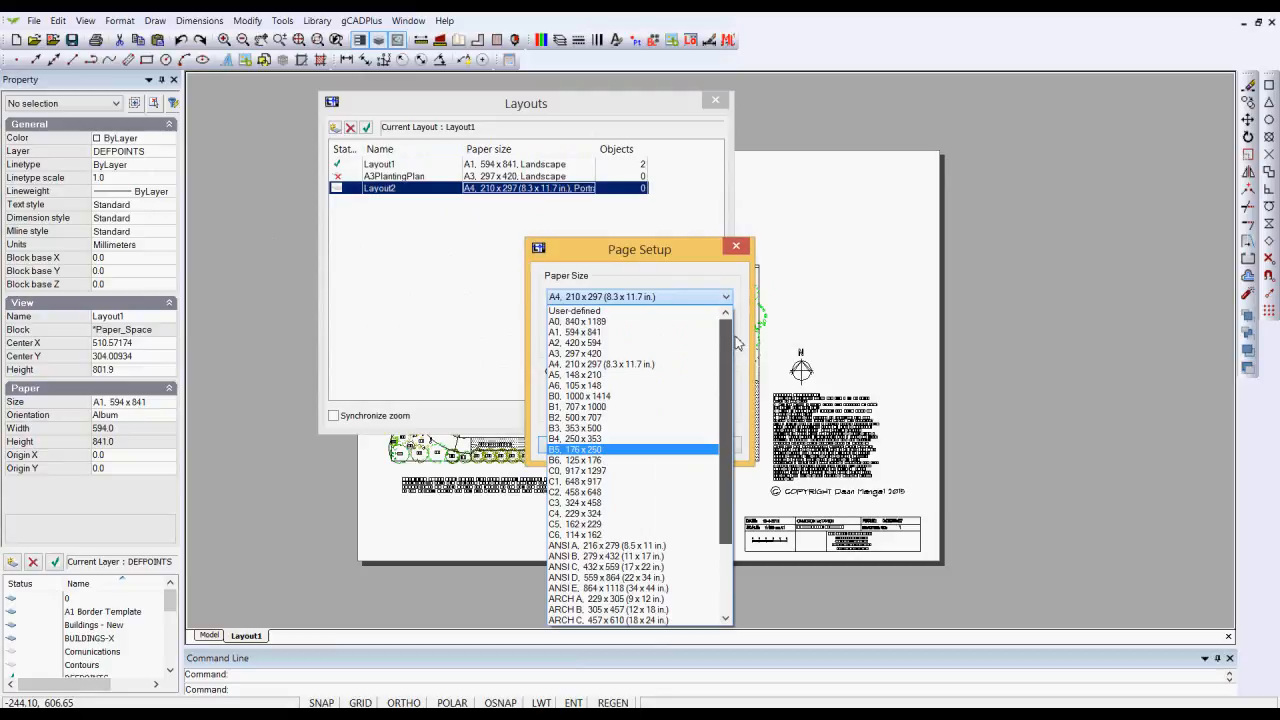
left_click(582, 354)
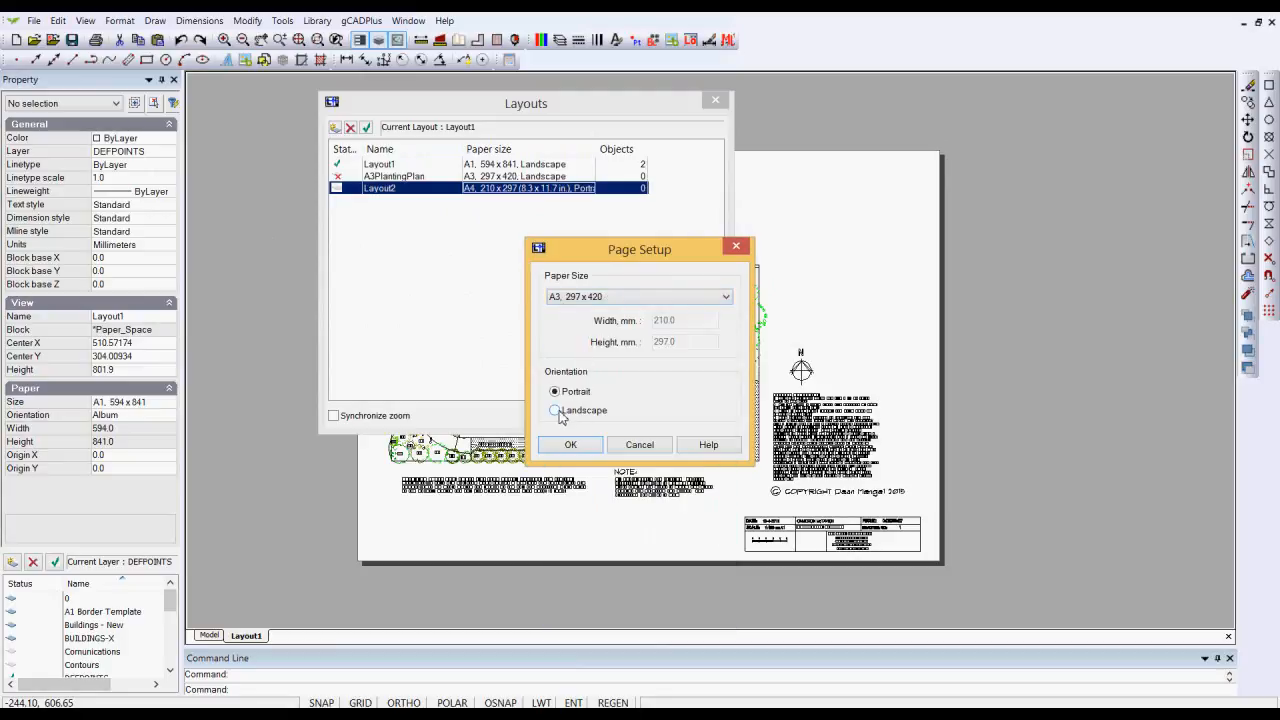
left_click(574, 448)
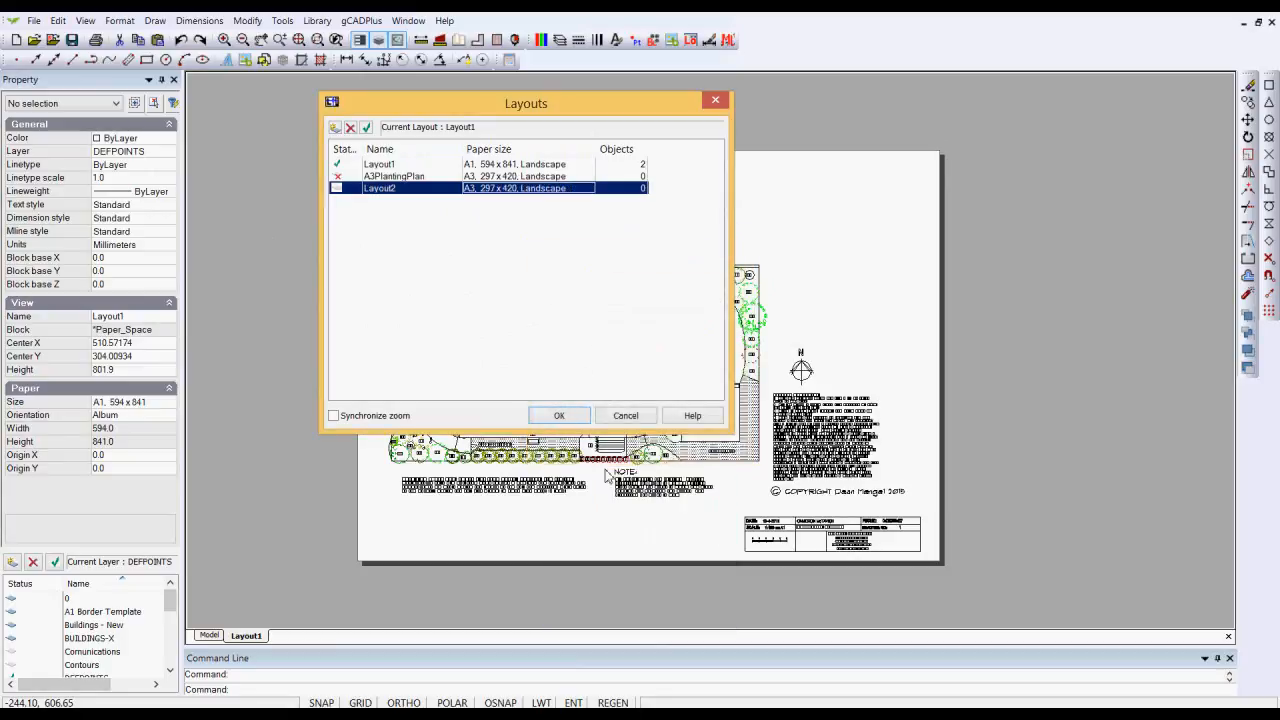
left_click(560, 418)
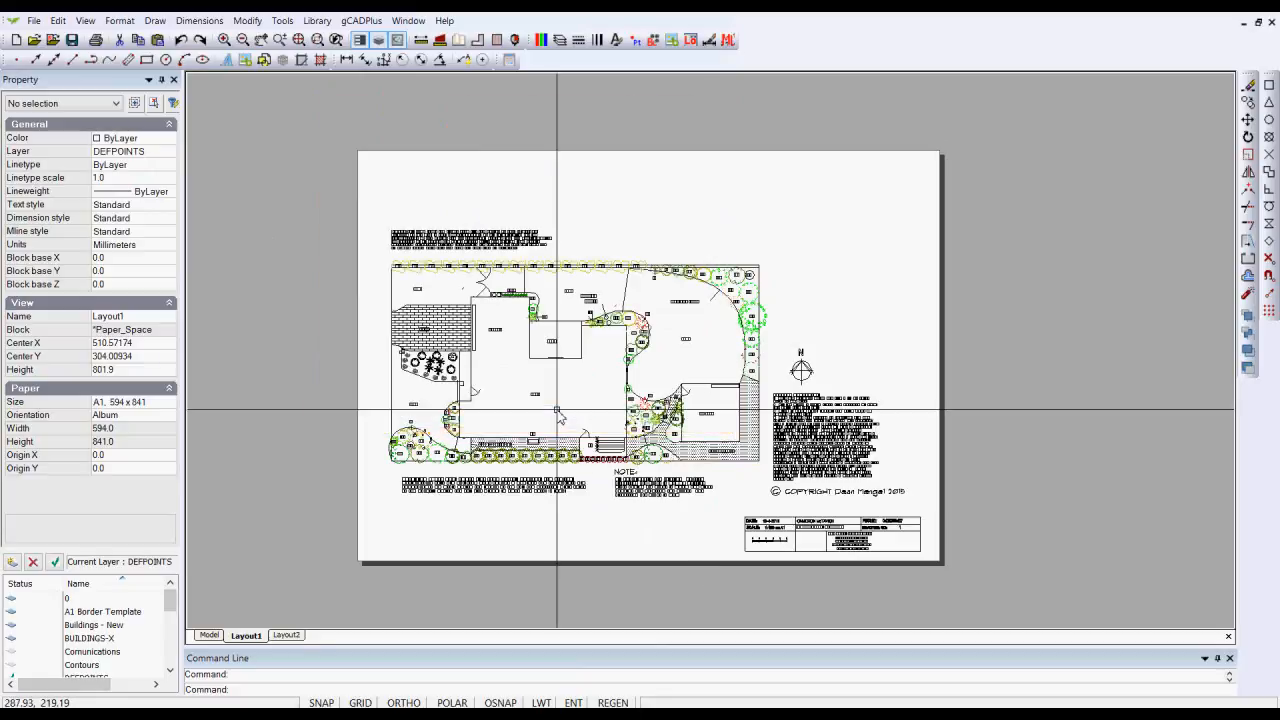
Step: Switch to the Layout2 sheet and turn off its grid
left_click(284, 636)
key("F7")
scroll(299, 407, "down", 2)
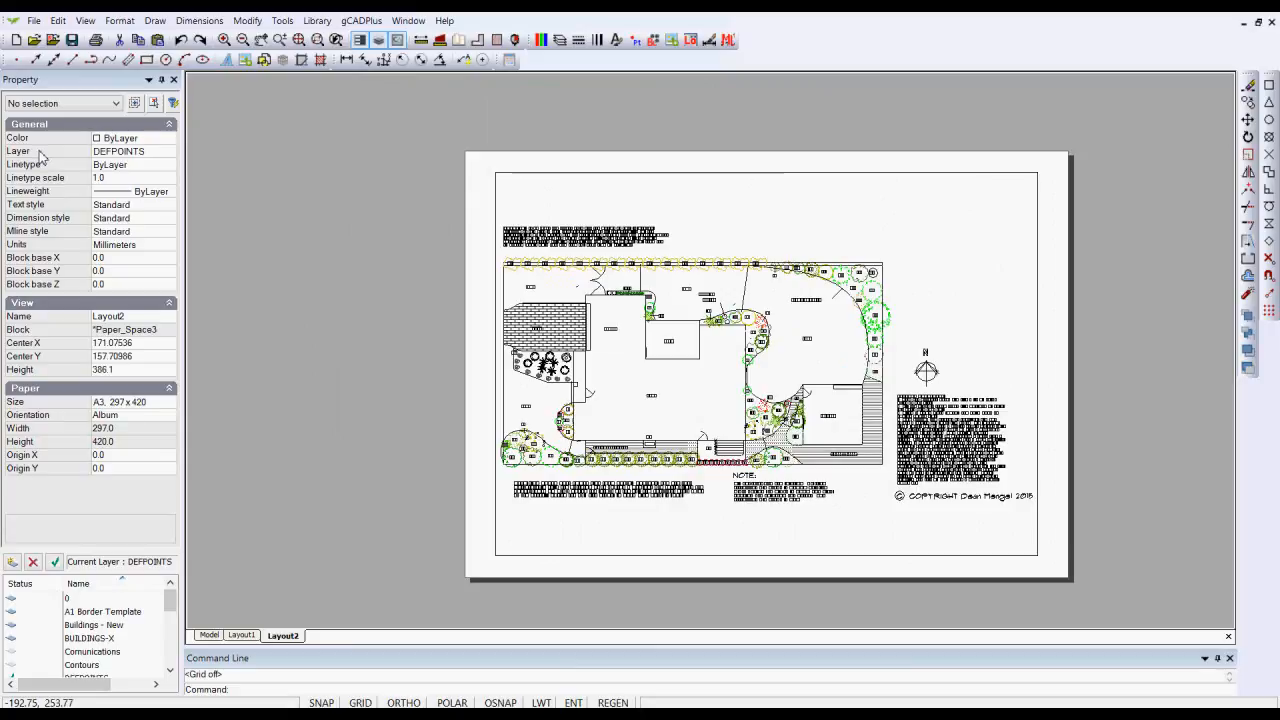
Step: Check which layer the viewport border is on and examine the print setting of the DEFPOINTS layer
left_click(497, 175)
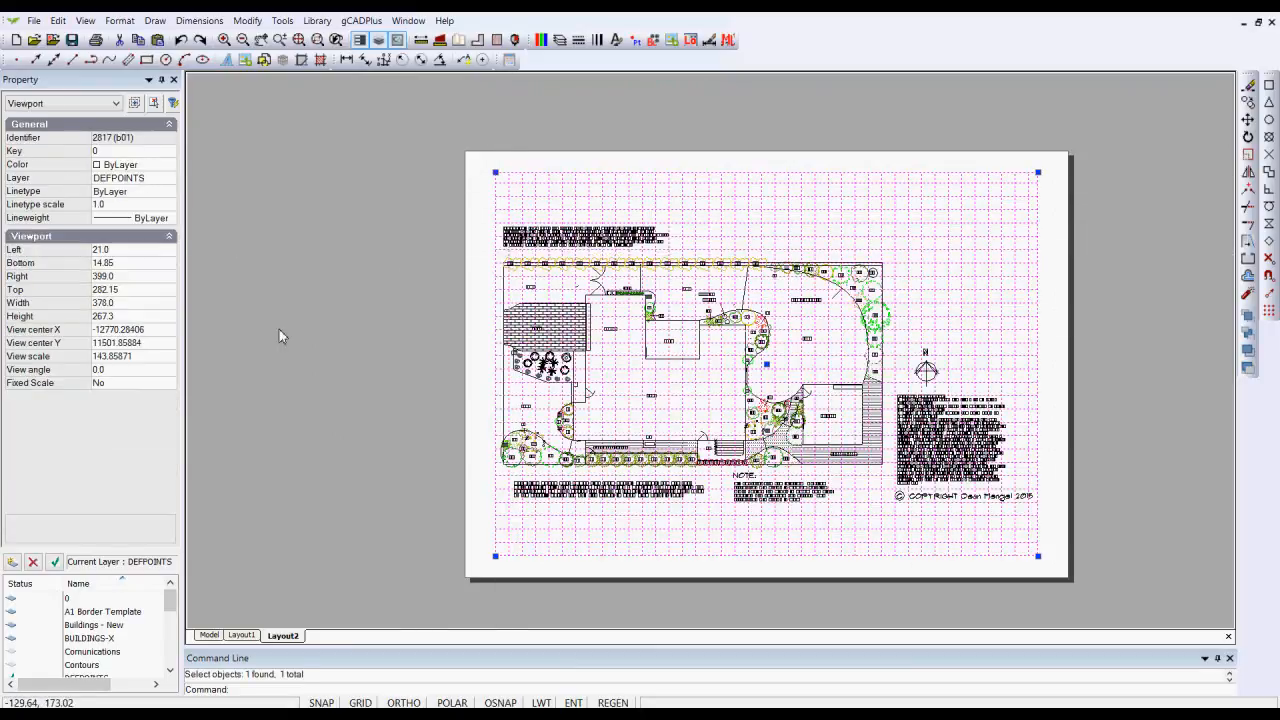
key("Escape")
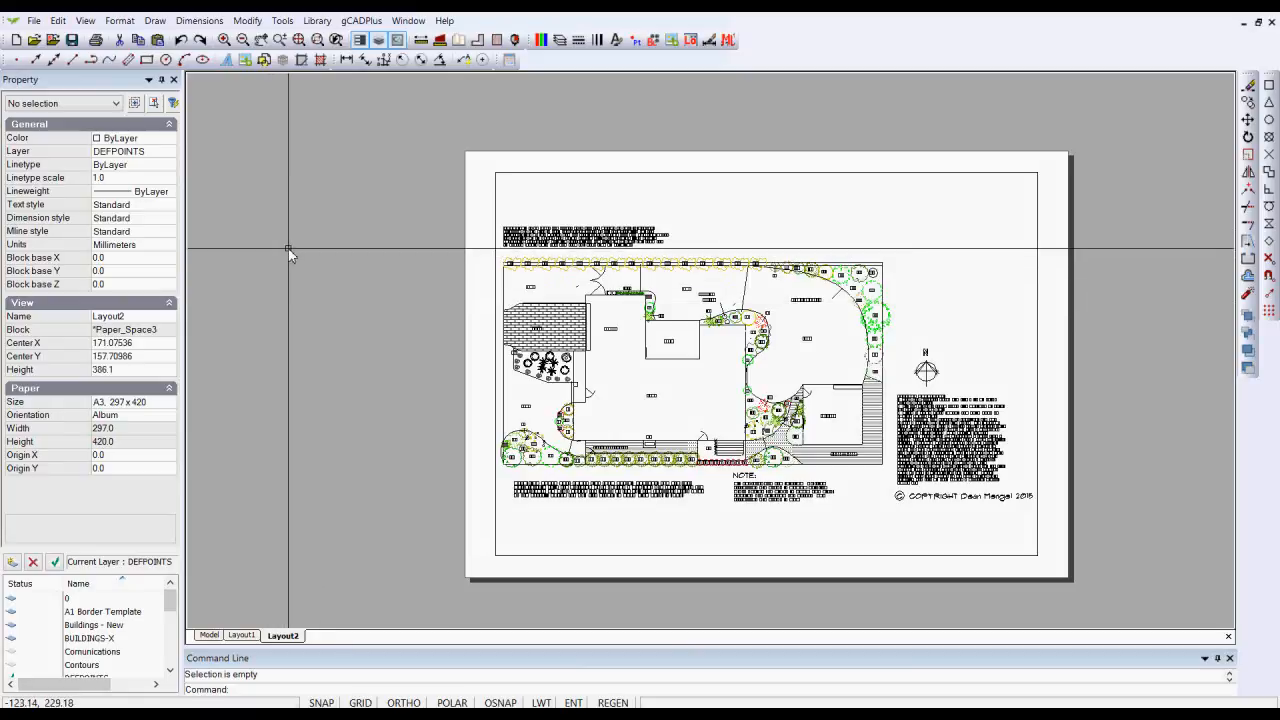
left_click(561, 44)
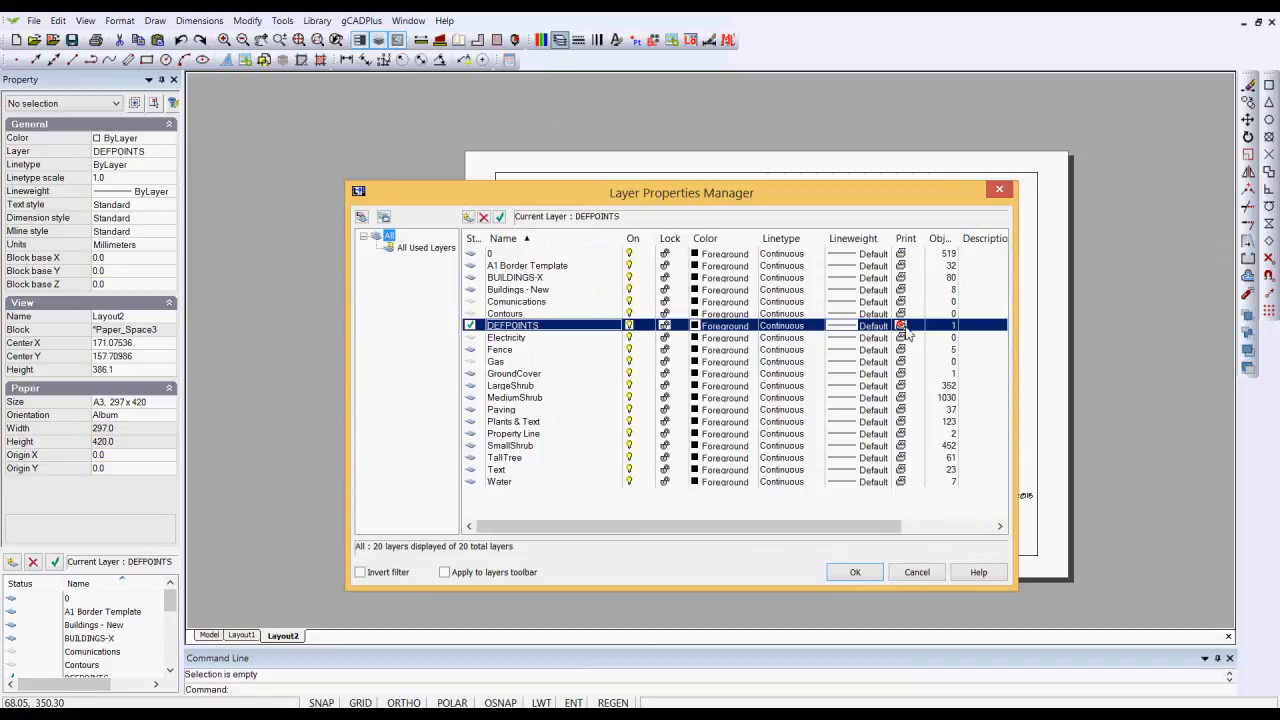
left_click(917, 573)
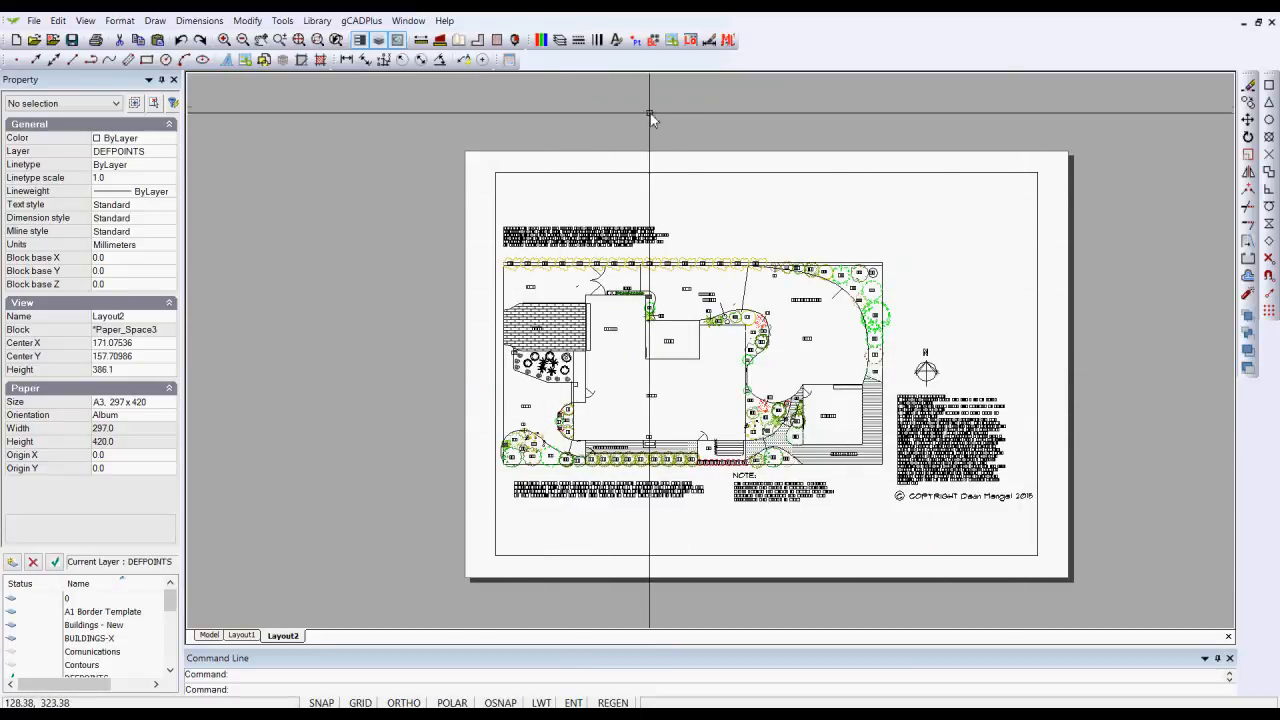
Step: Insert the Title block into Layout2, with its insertion point near the bottom border at about X 322, Y 21
left_click(653, 41)
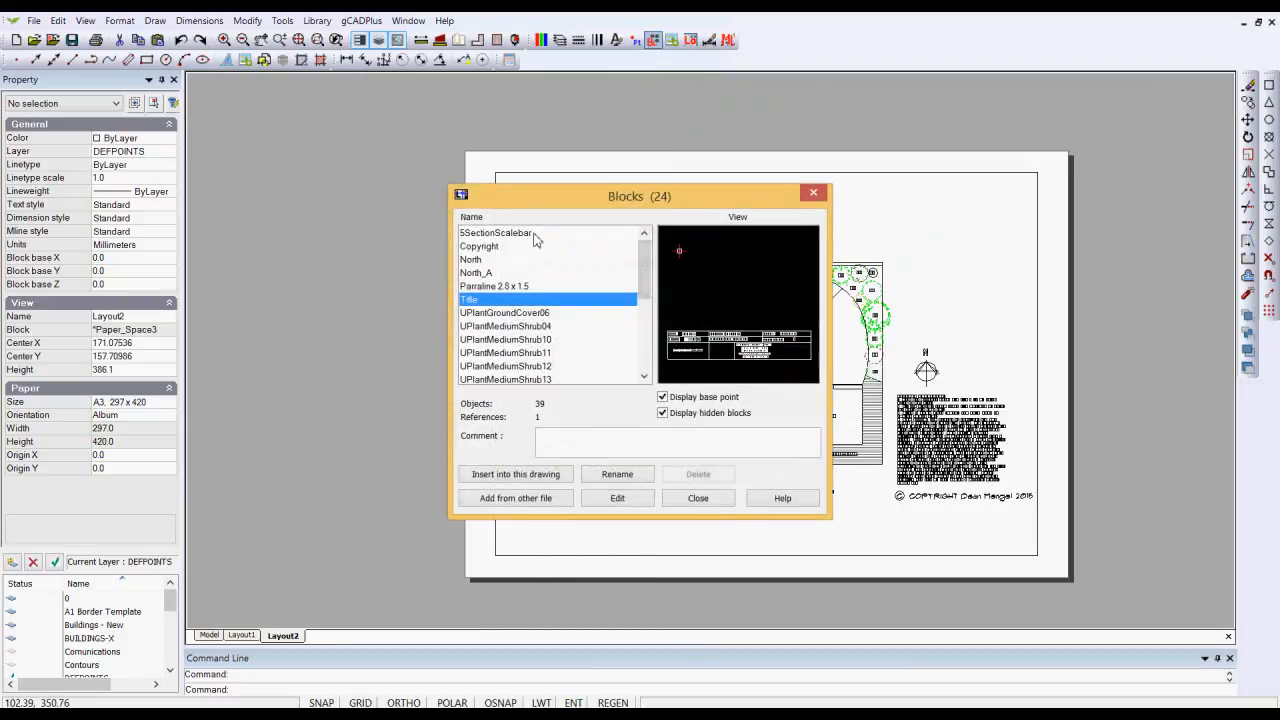
left_click(512, 475)
left_click(619, 446)
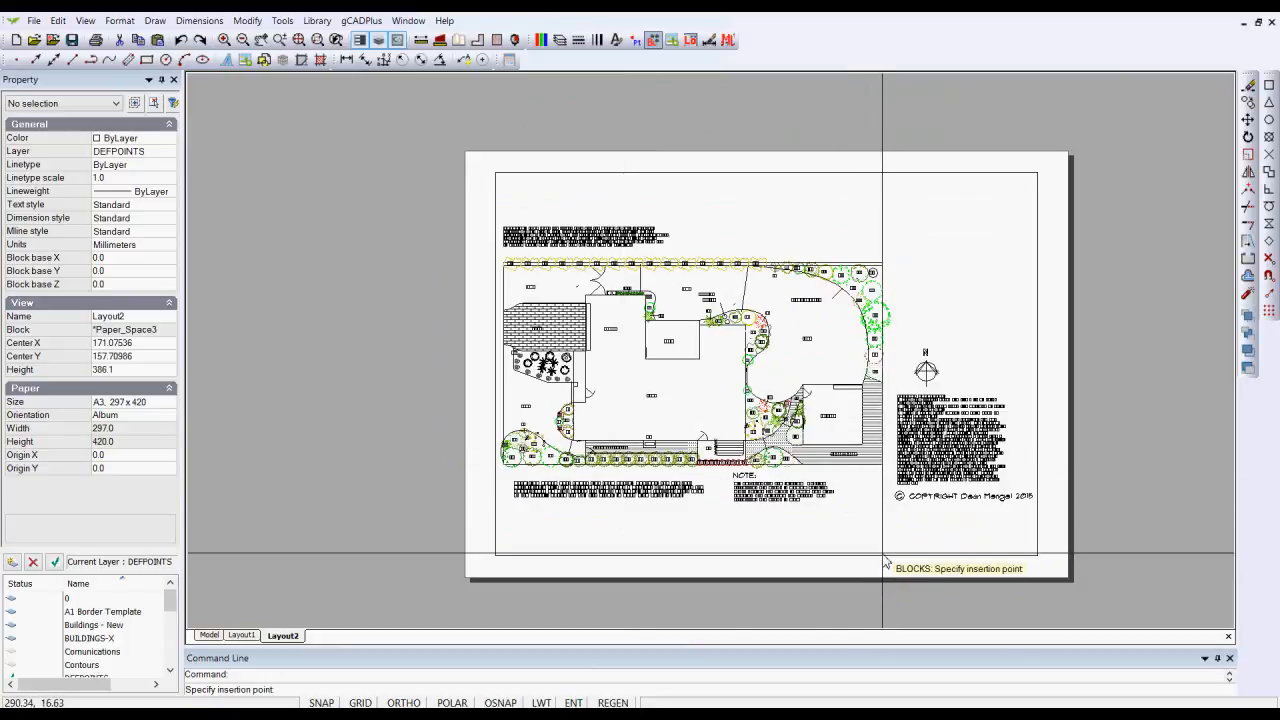
scroll(860, 535, "down", 3)
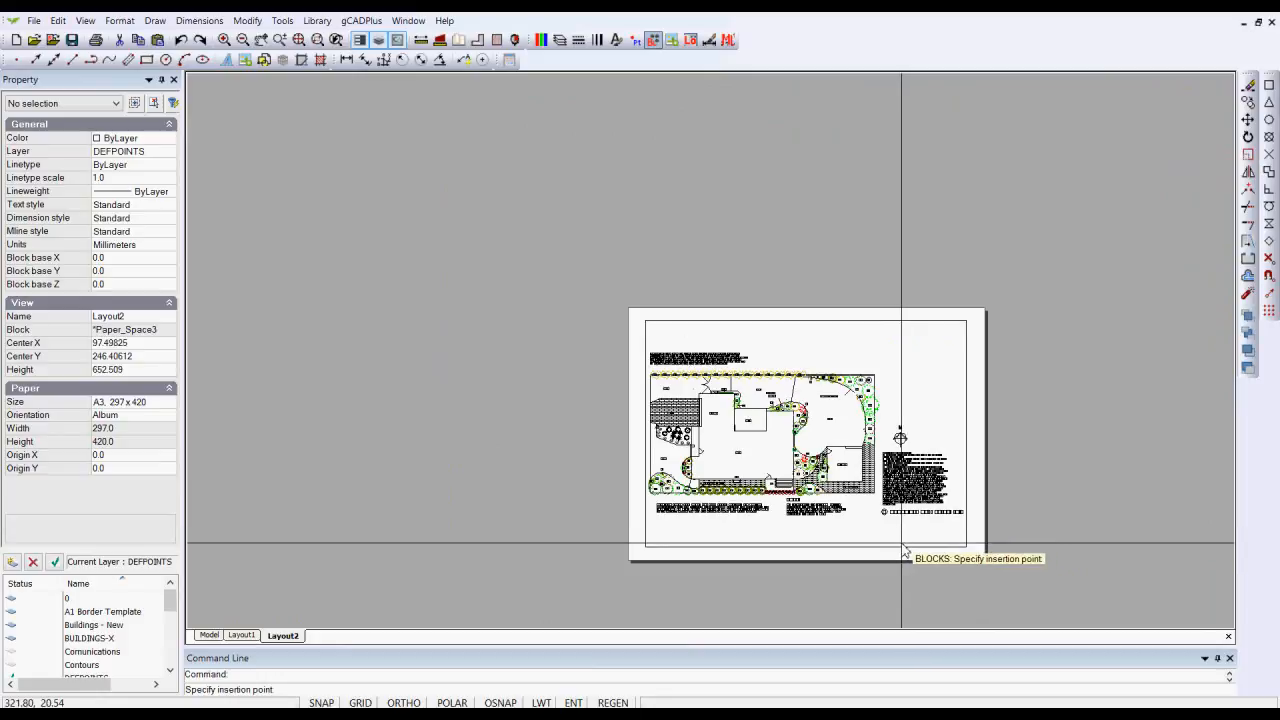
scroll(925, 560, "up", 6)
scroll(920, 558, "up", 3)
scroll(920, 558, "down", 5)
scroll(1057, 311, "down", 2)
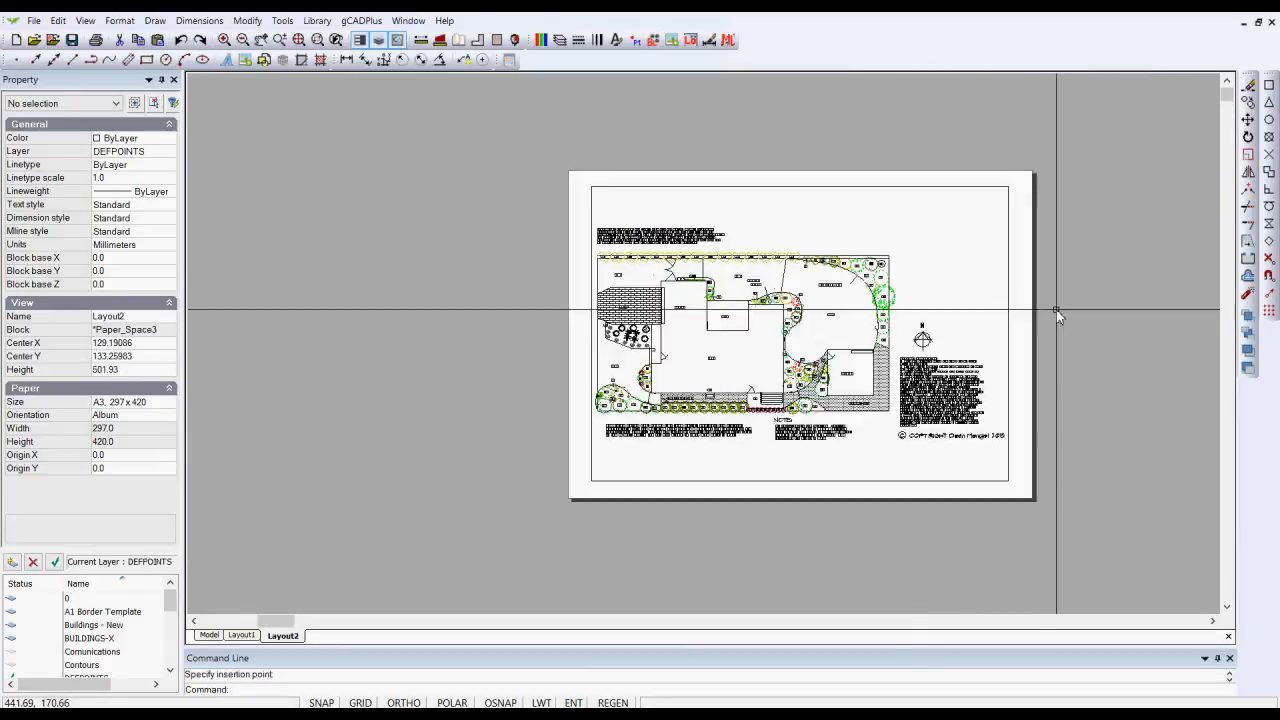
Step: Scale the inserted Title block by a factor of .1 from its lower-left corner
right_click(1059, 307)
left_click(1110, 336)
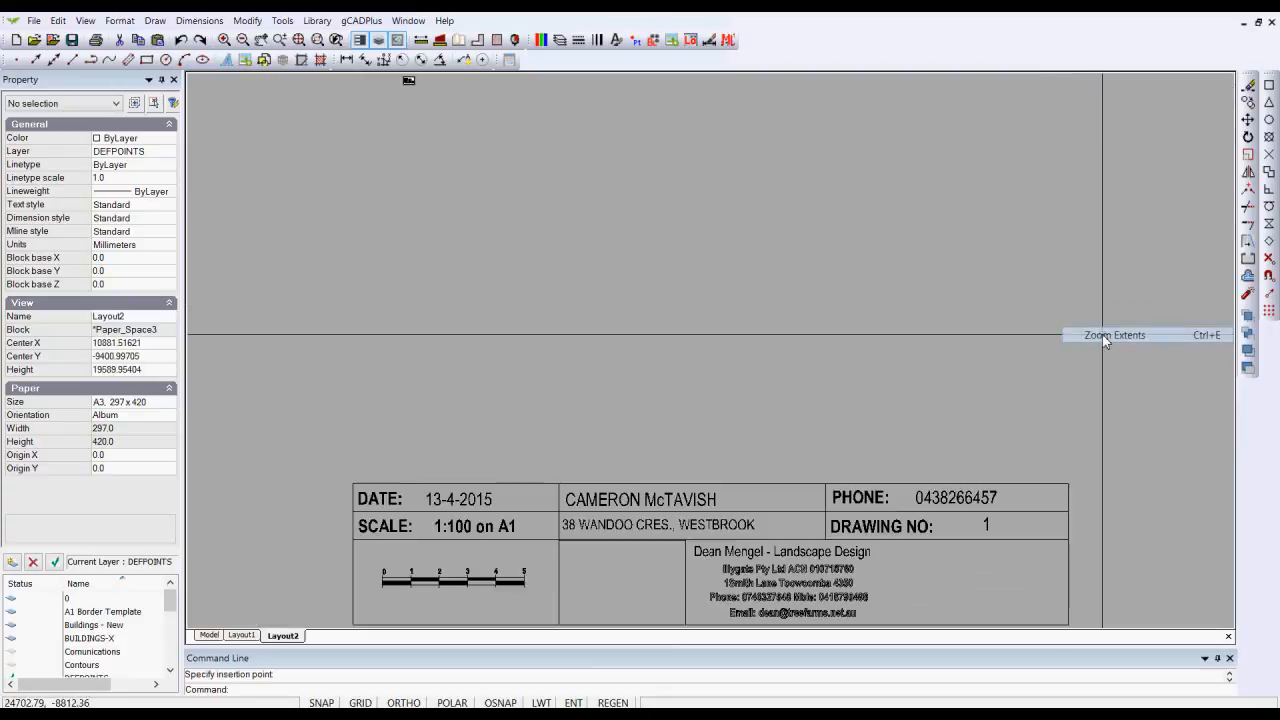
scroll(970, 335, "down", 1)
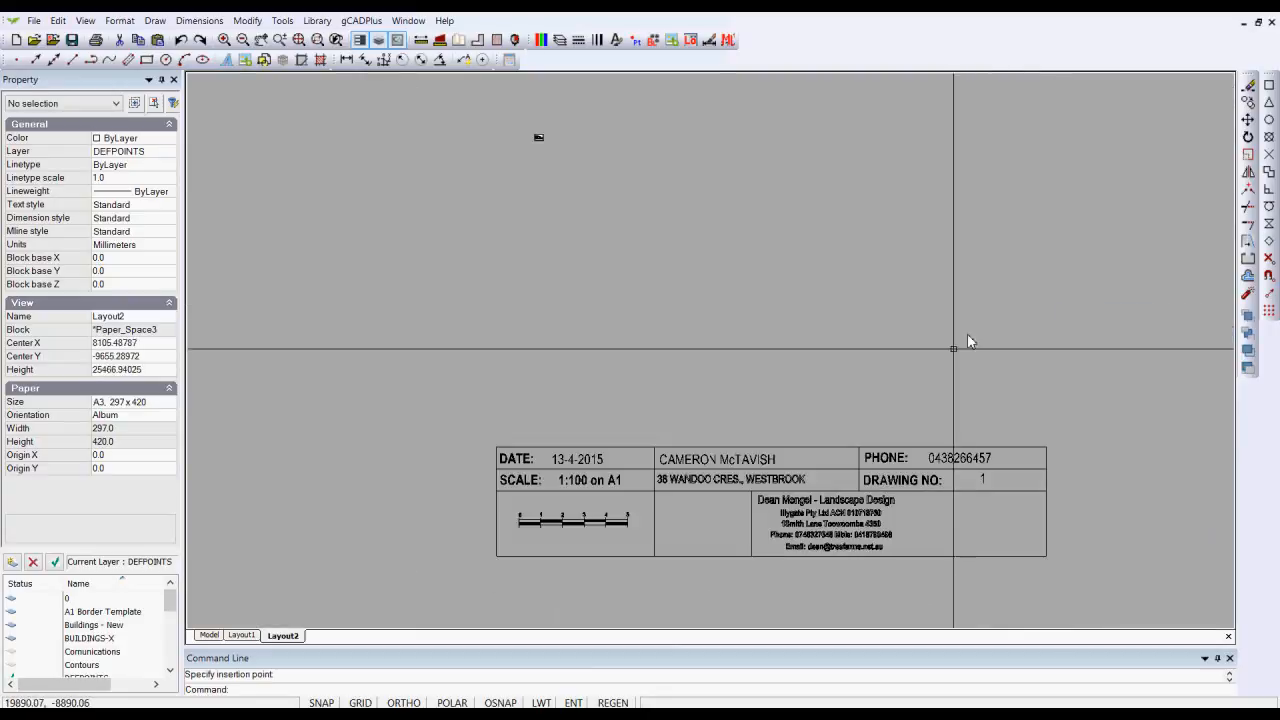
left_click(827, 450)
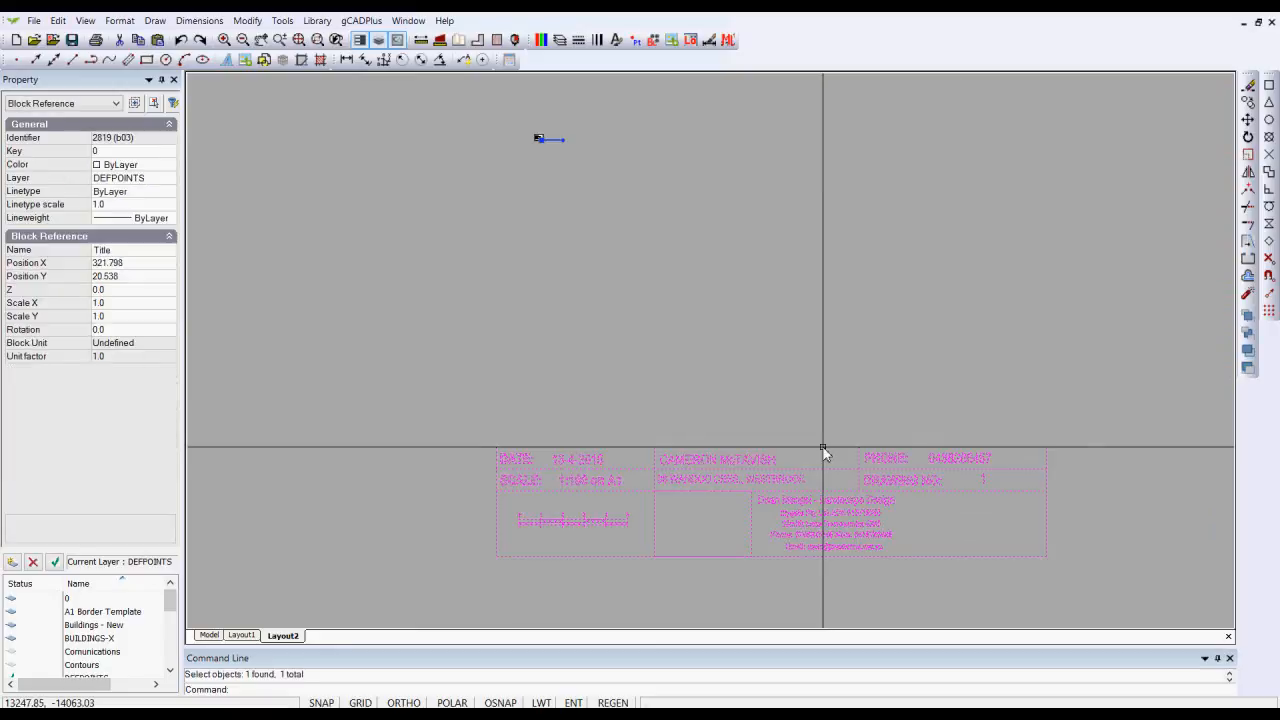
right_click(779, 373)
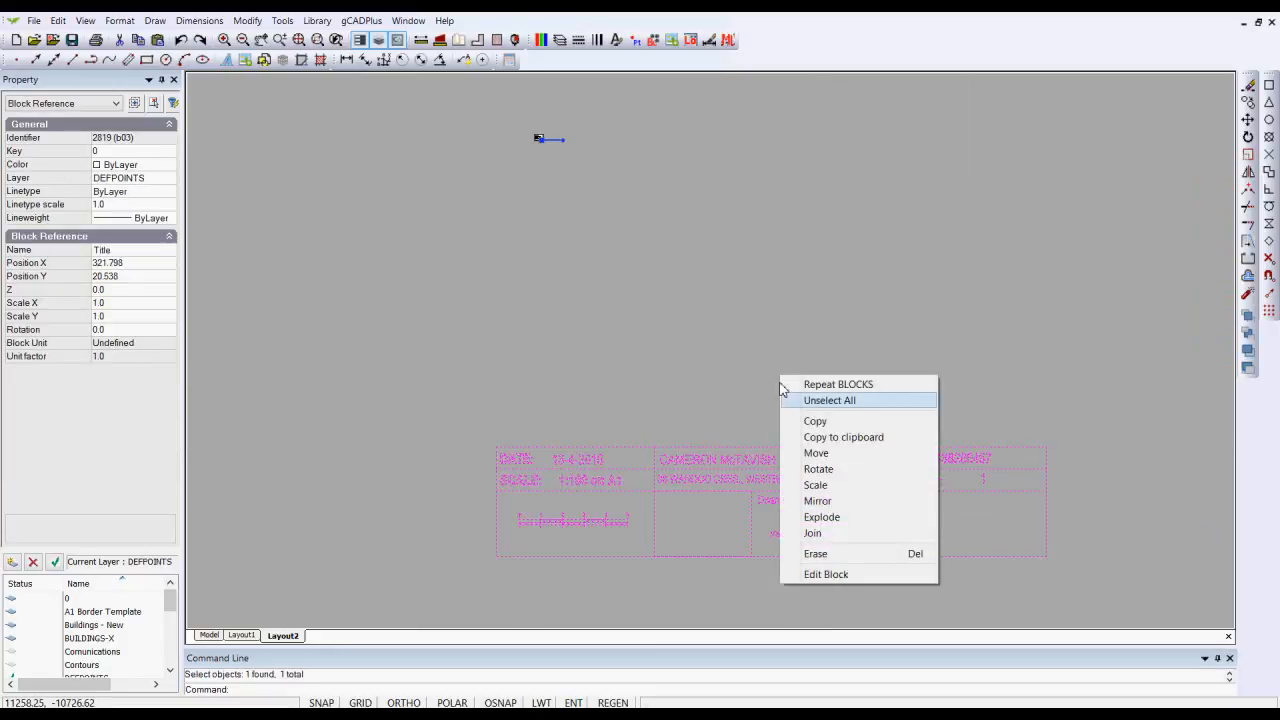
left_click(815, 485)
left_click(492, 561)
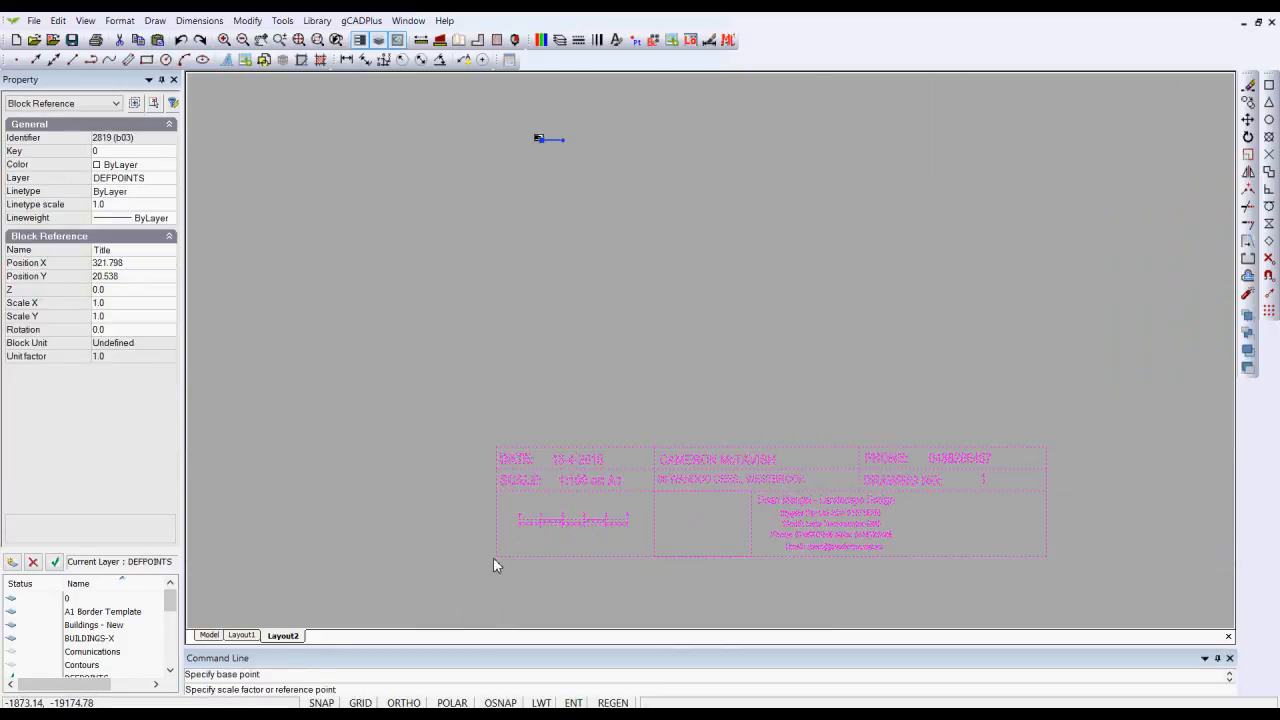
type(".1")
key("Return")
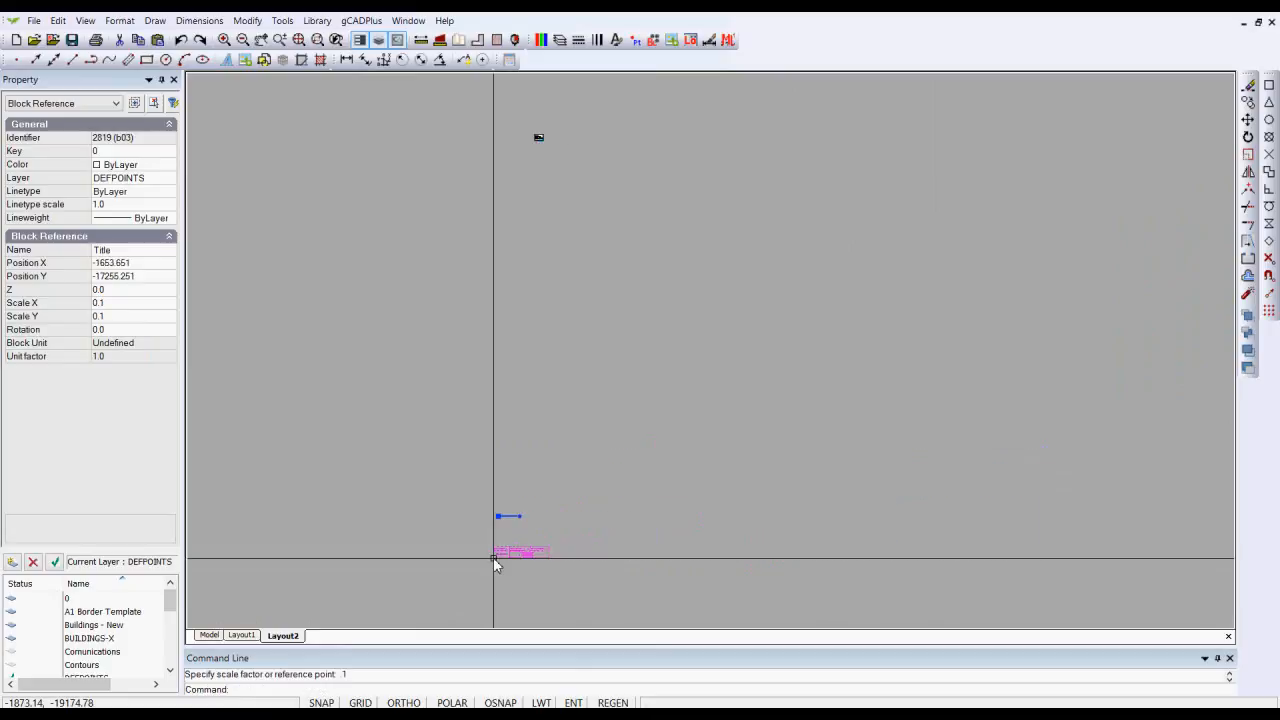
Step: Move the reduced Title block up beside the A3 sheet and clear the selection
right_click(523, 516)
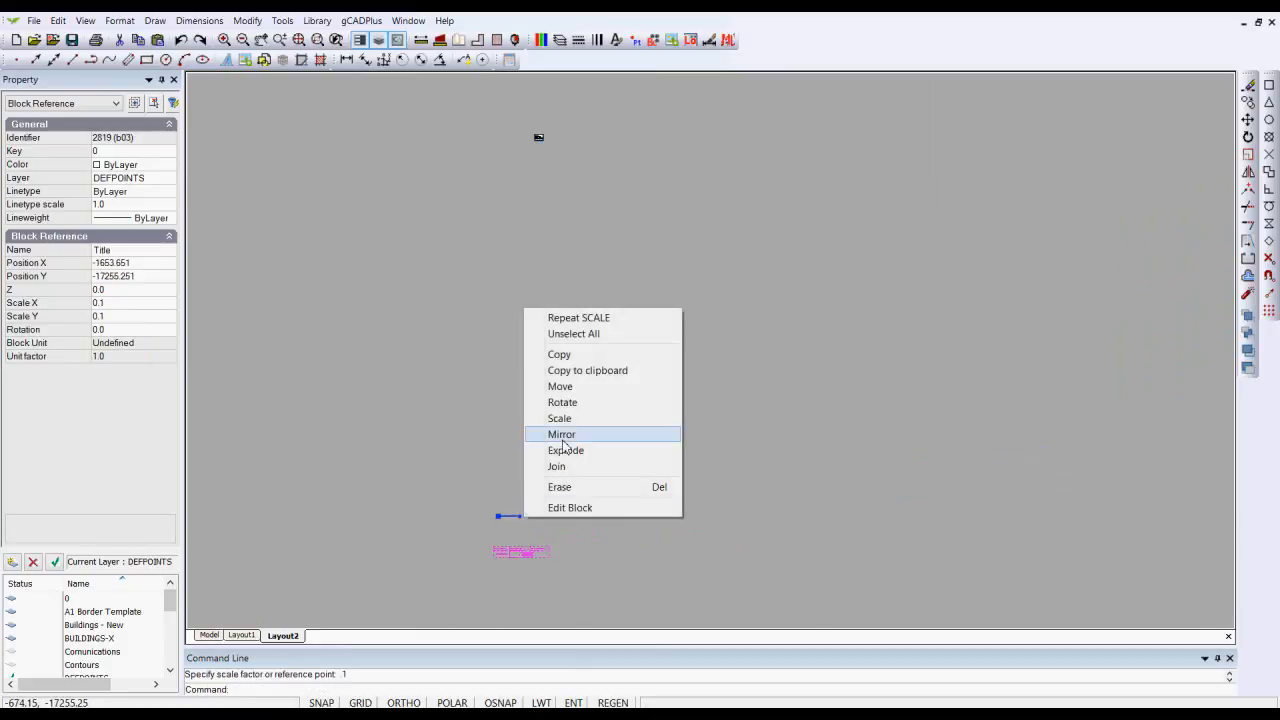
left_click(560, 387)
left_click(510, 548)
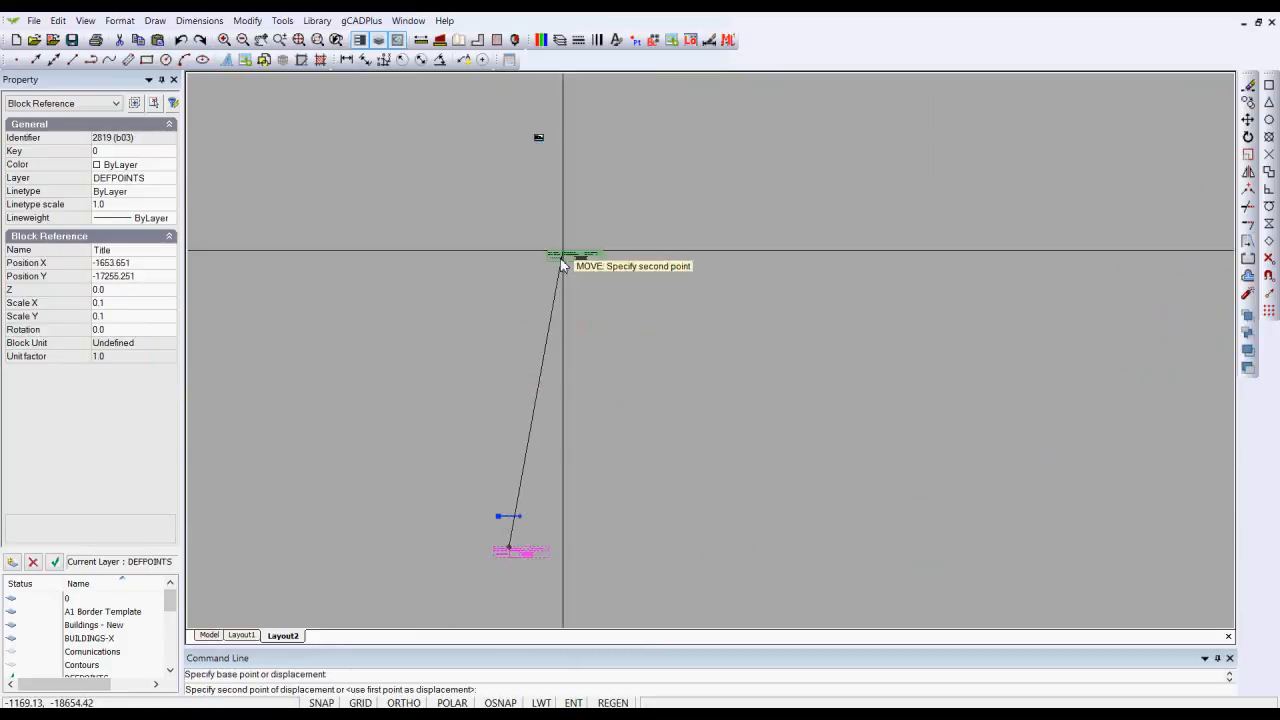
left_click(565, 137)
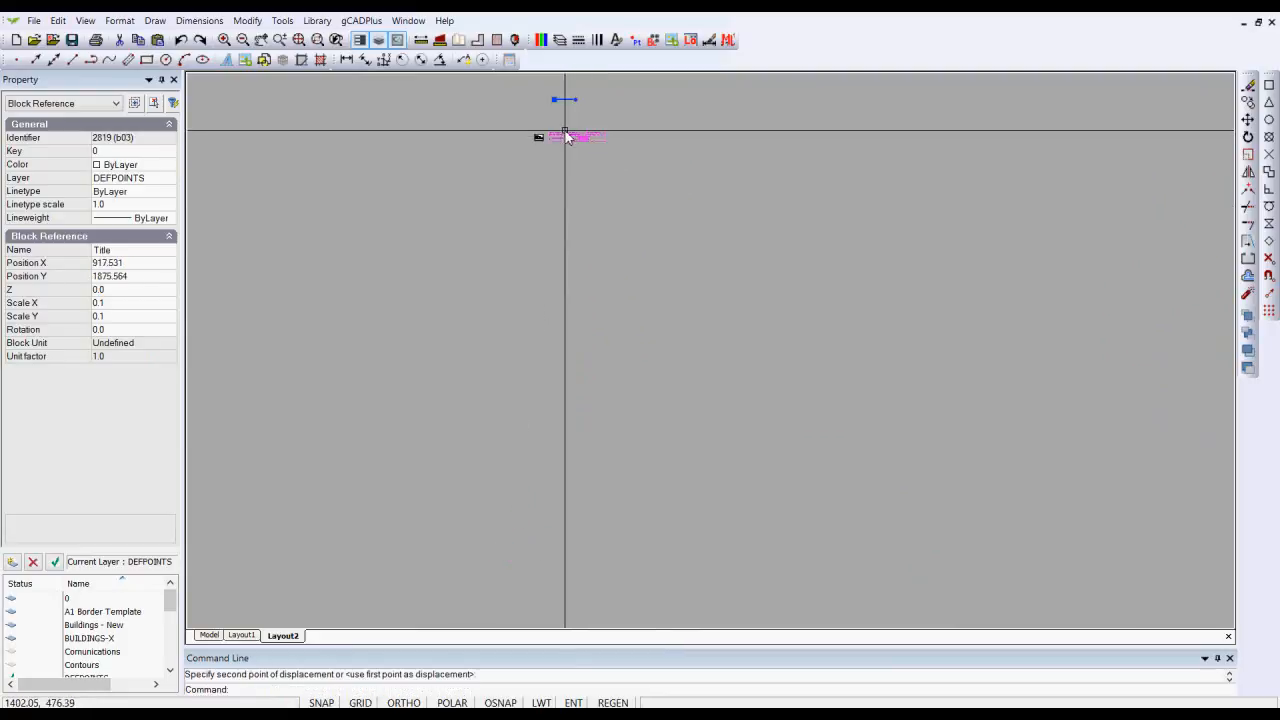
key("Escape")
Step: Scale the Title block beside the sheet by a further factor of .1 from its lower-left corner
right_click(591, 257)
left_click(643, 288)
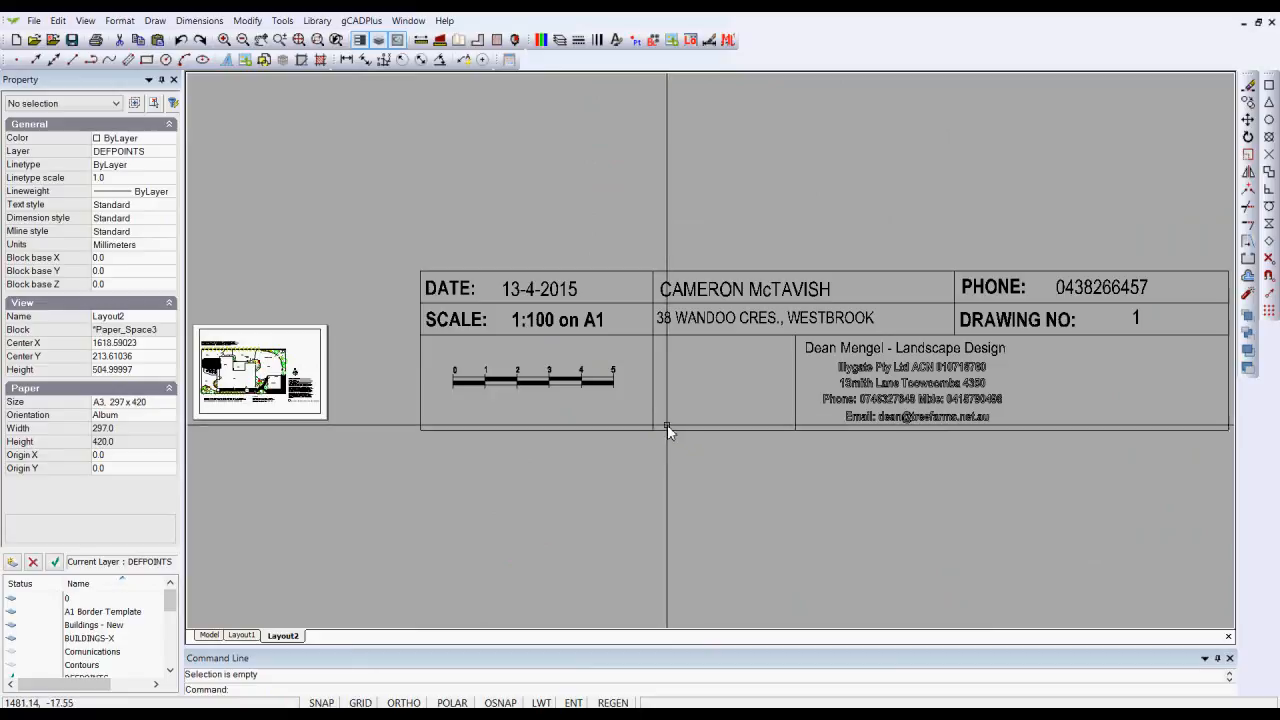
left_click(668, 431)
right_click(671, 392)
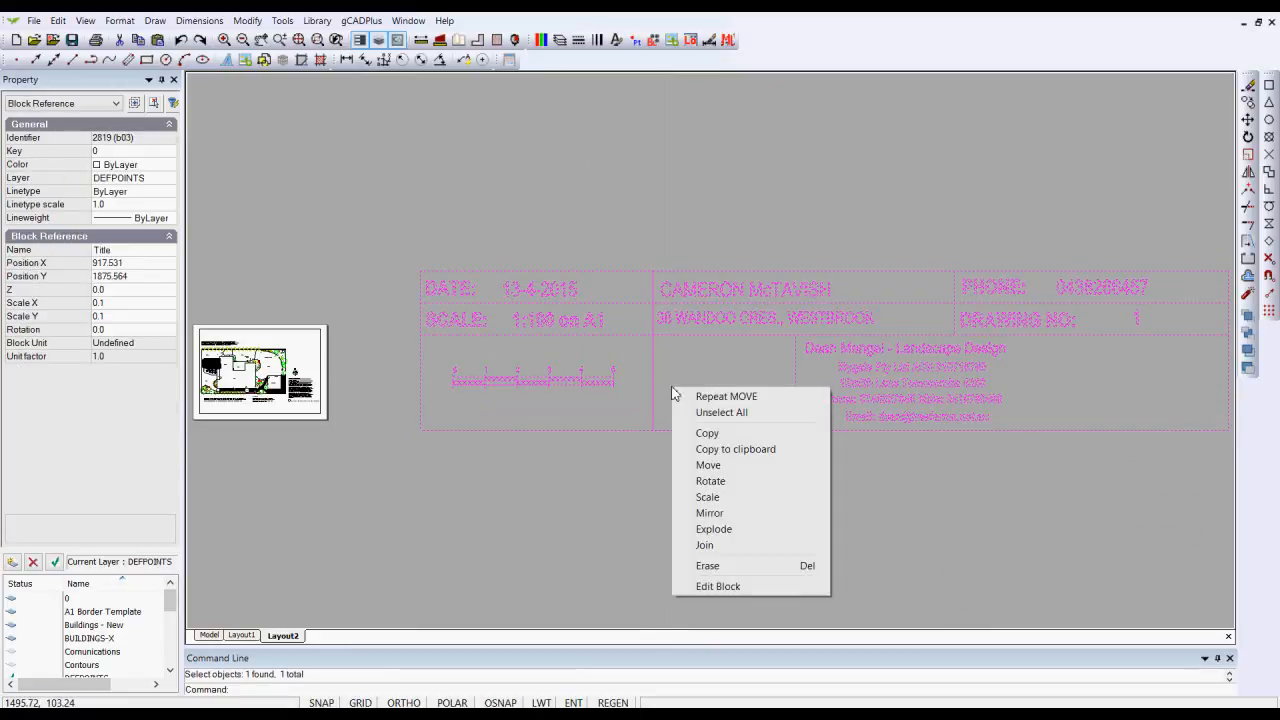
left_click(708, 498)
left_click(419, 428)
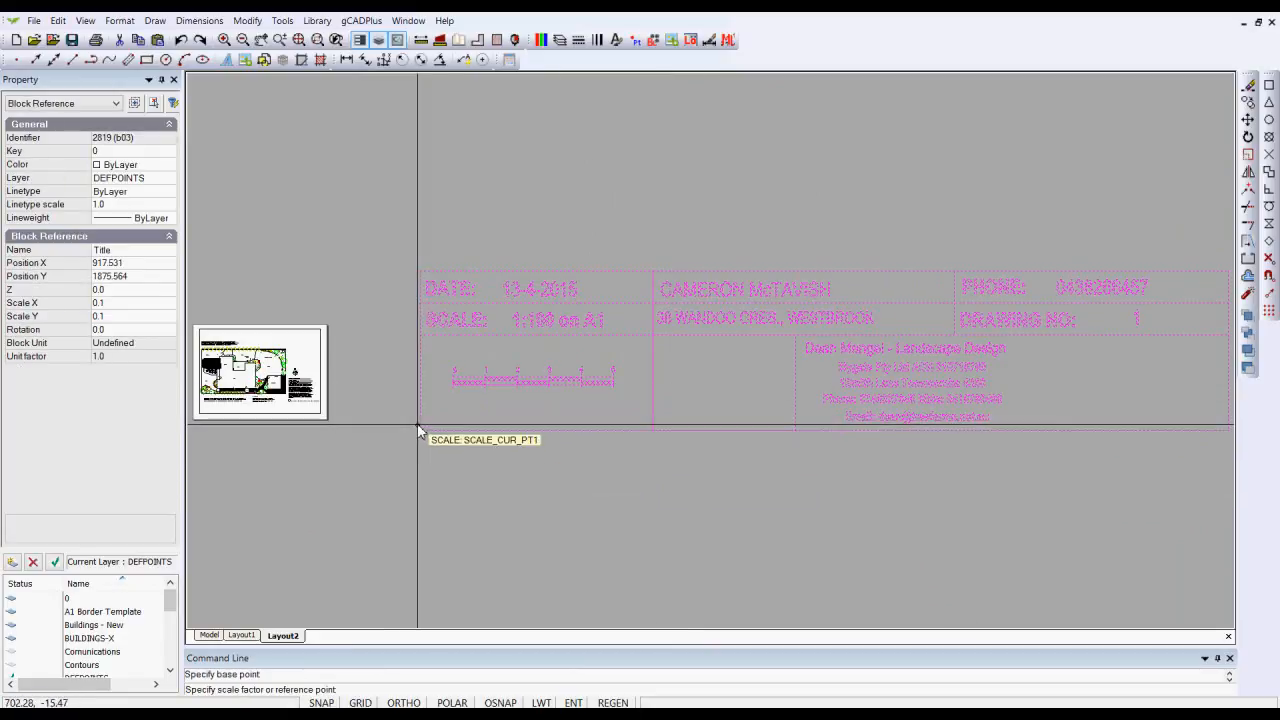
type(".1")
key("Return")
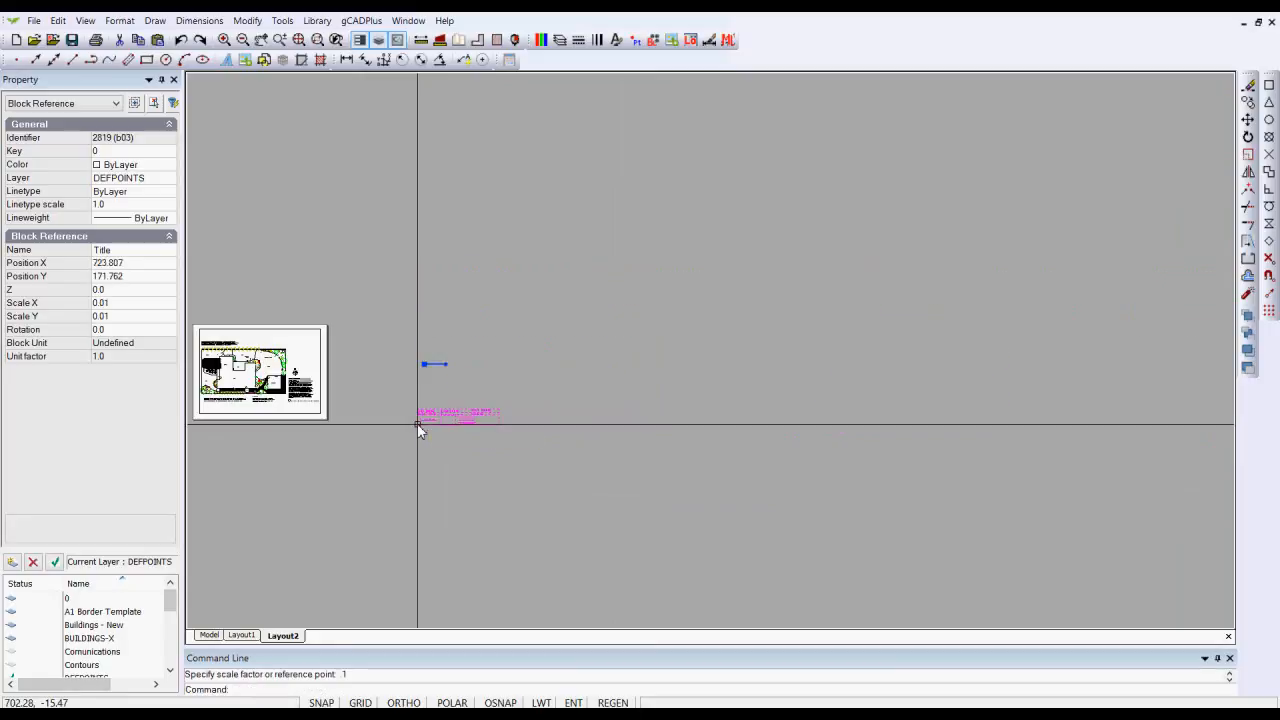
Step: Move the Title block by its insertion point onto the lower part of the A3 sheet, below the plan
scroll(440, 447, "up", 1)
scroll(440, 405, "up", 1)
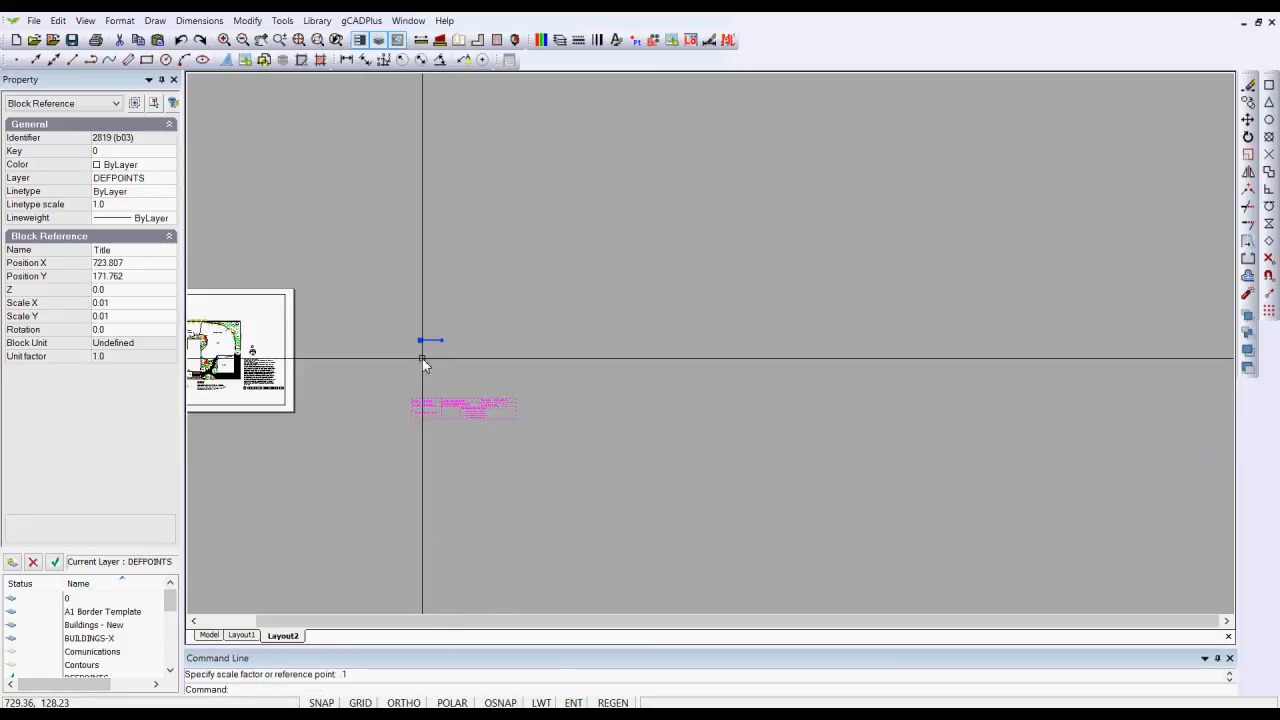
left_click(421, 341)
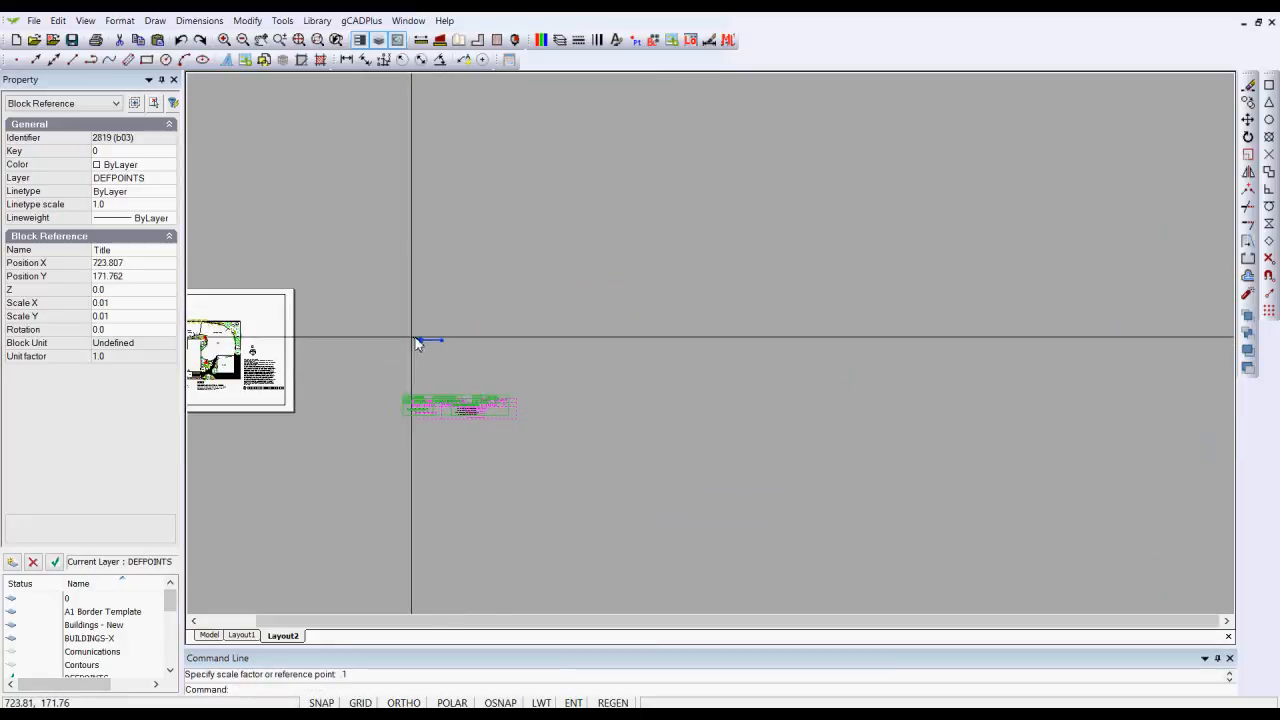
left_click(192, 331)
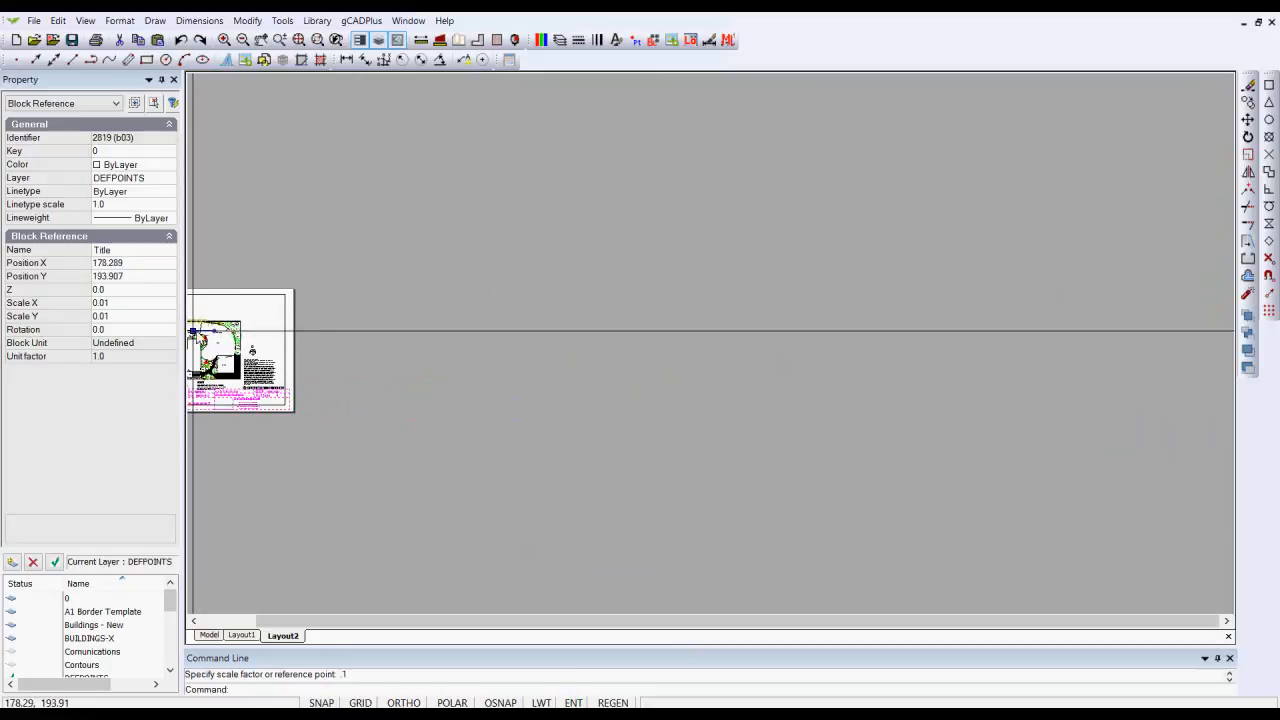
Step: Clear the selection and fit the whole A3 layout sheet in view
key("Escape")
right_click(581, 345)
left_click(641, 380)
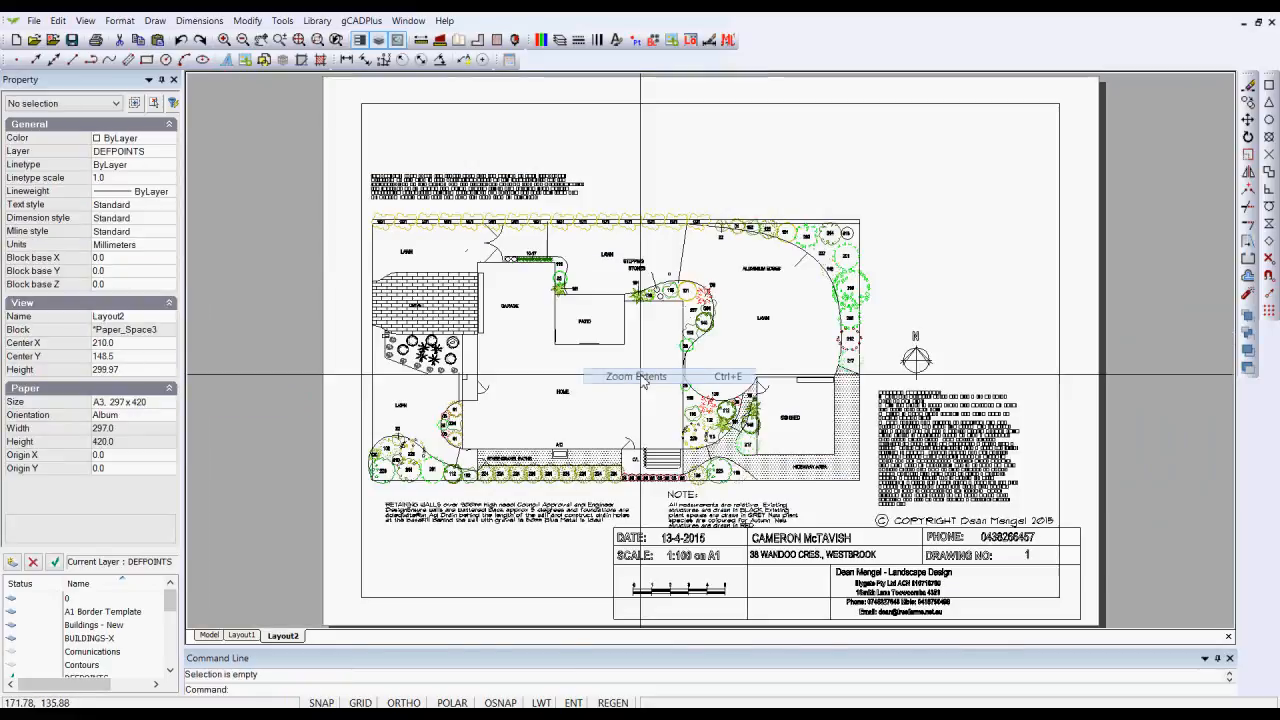
Step: Try to scale the Title block again, saving the Toowoomba drawing along the way, and clear the selection
left_click(727, 568)
right_click(700, 556)
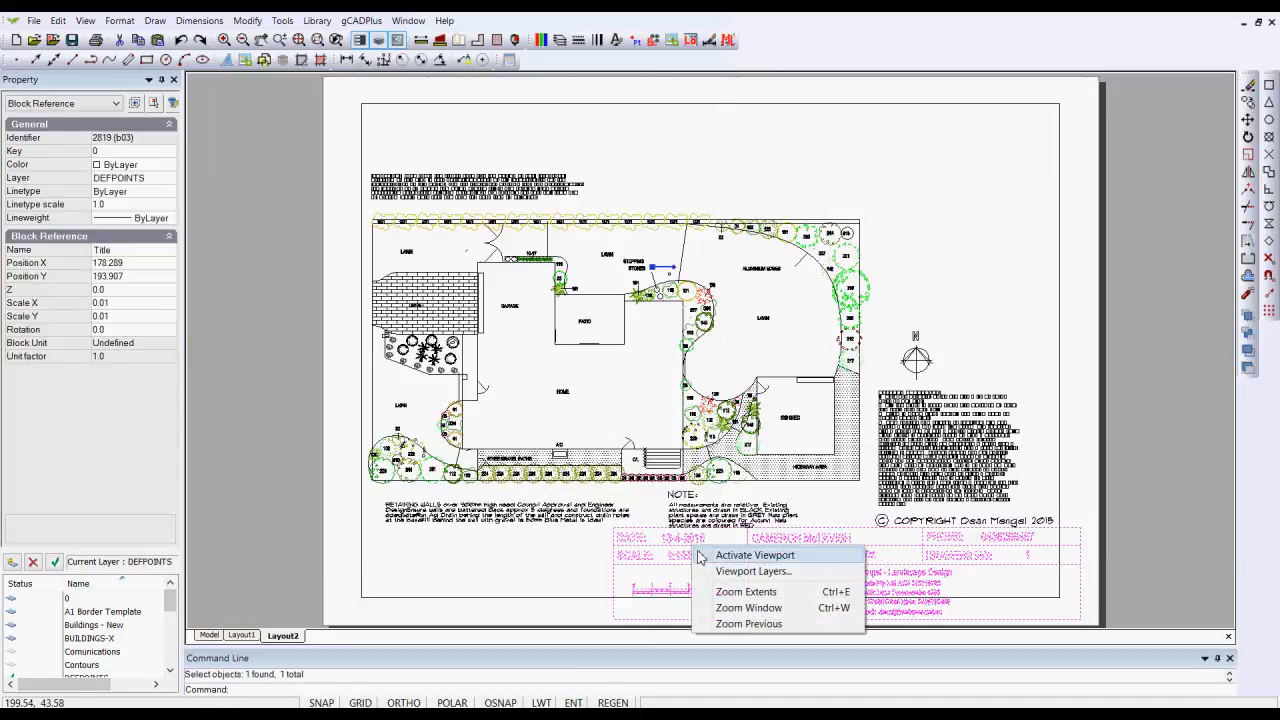
key("Escape")
right_click(1150, 410)
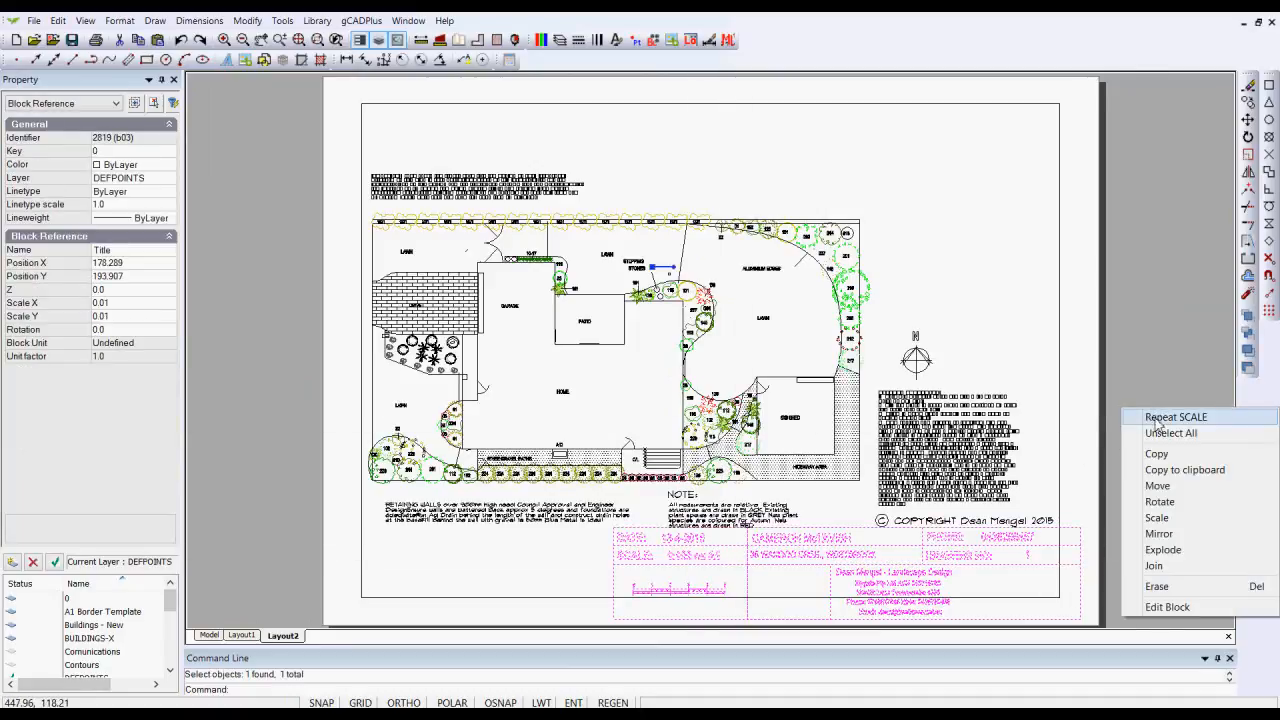
left_click(1162, 510)
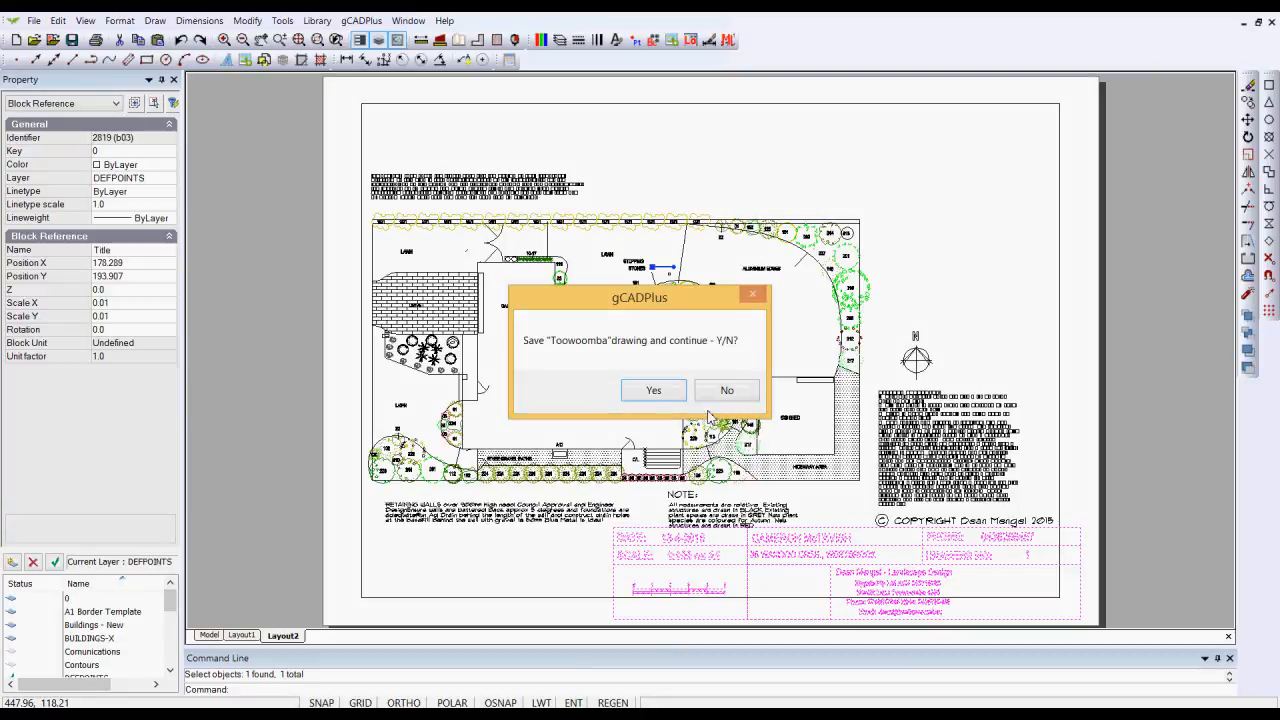
left_click(651, 395)
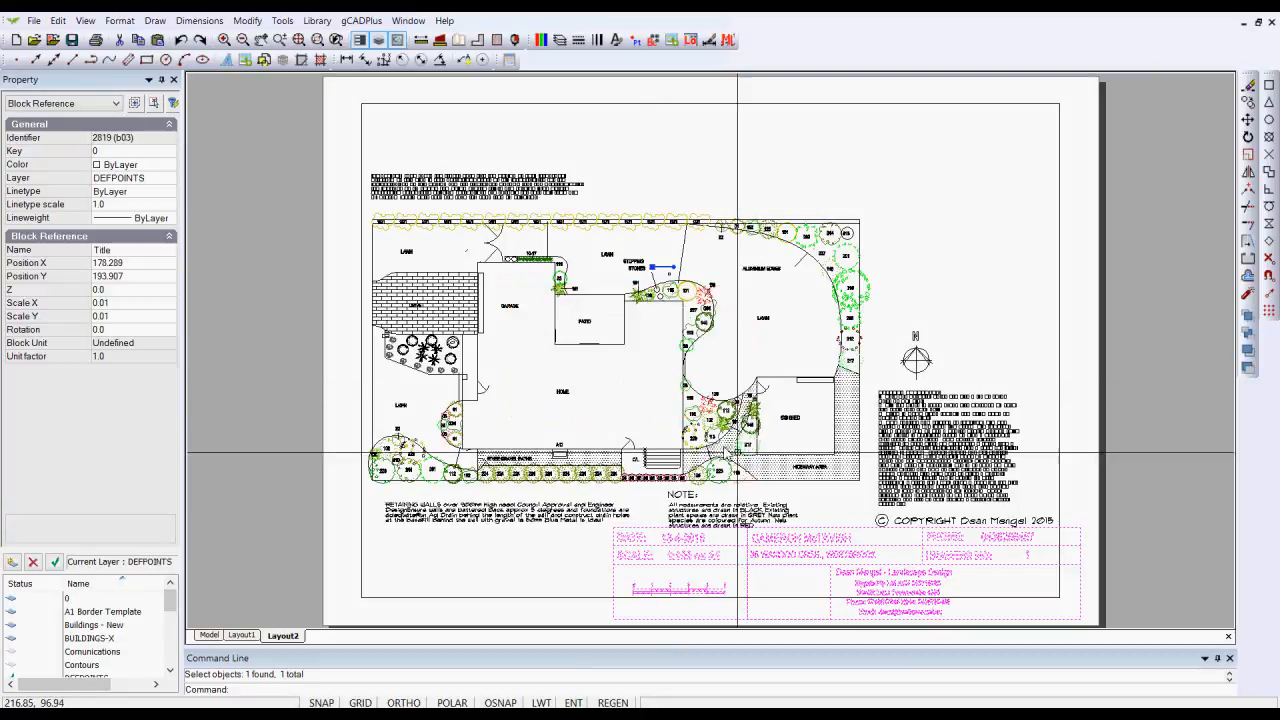
right_click(897, 561)
right_click(1166, 514)
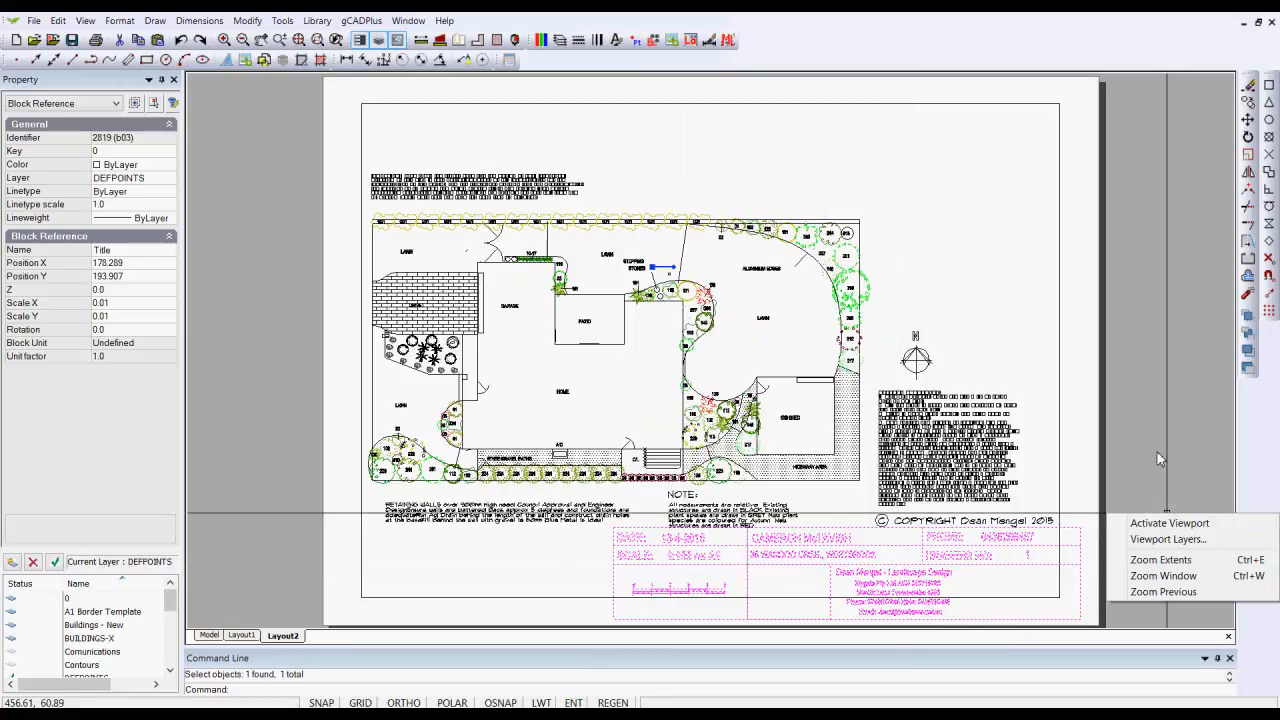
key("Escape")
key("Escape")
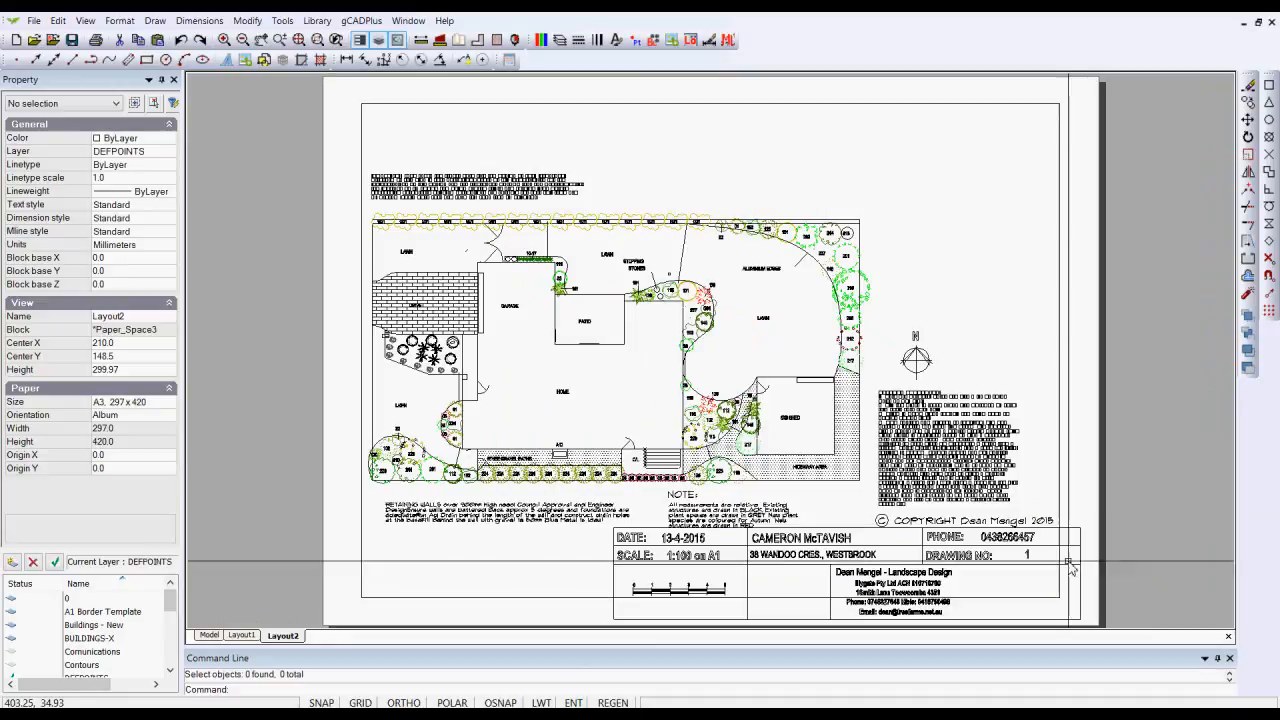
Step: Scale the Title block by a factor of .5 from a point on its lower edge
left_click(1070, 568)
right_click(1121, 505)
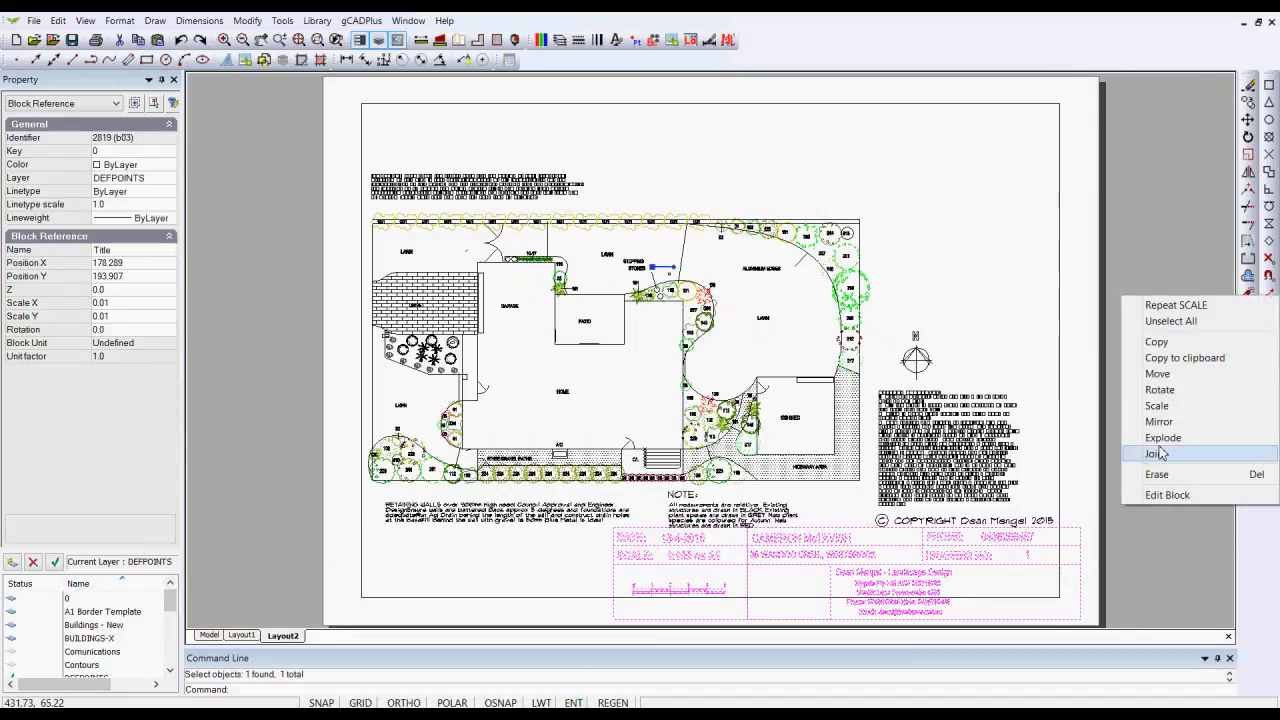
left_click(1157, 406)
left_click(822, 617)
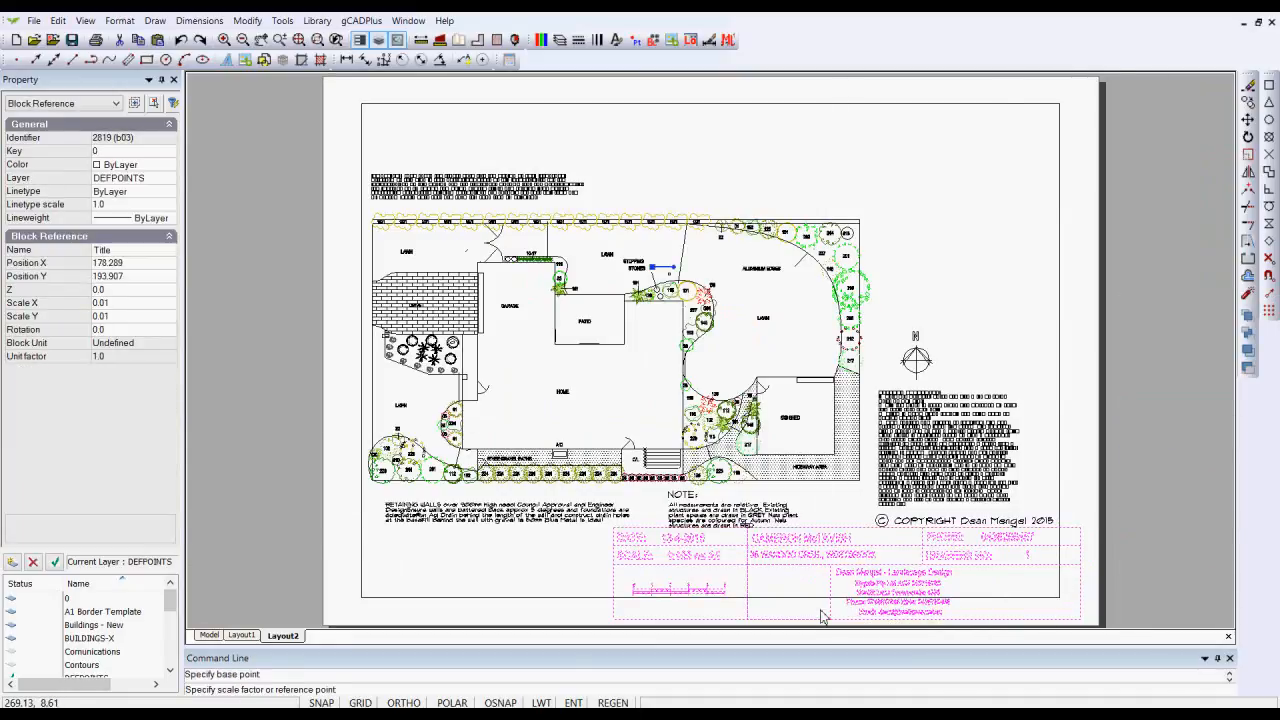
type(".5")
key("Return")
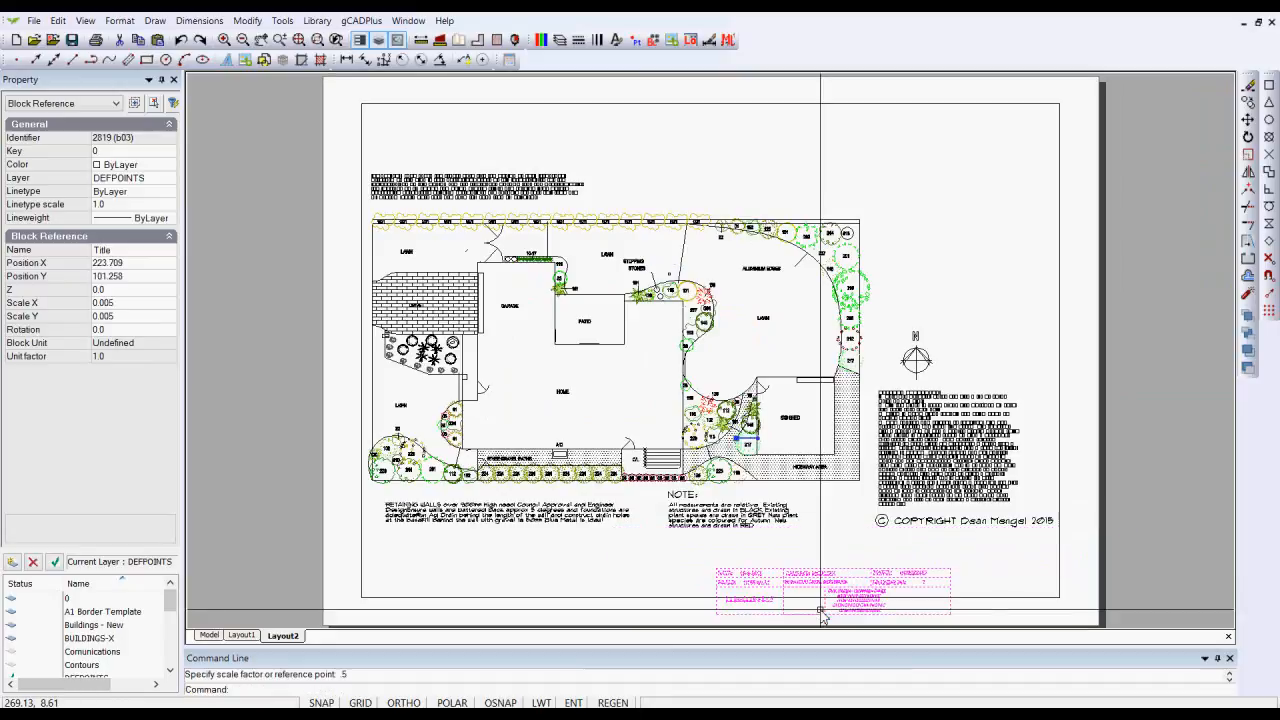
Step: Move the reduced Title block to the lower-right corner of the A3 sheet and clear the selection
right_click(841, 393)
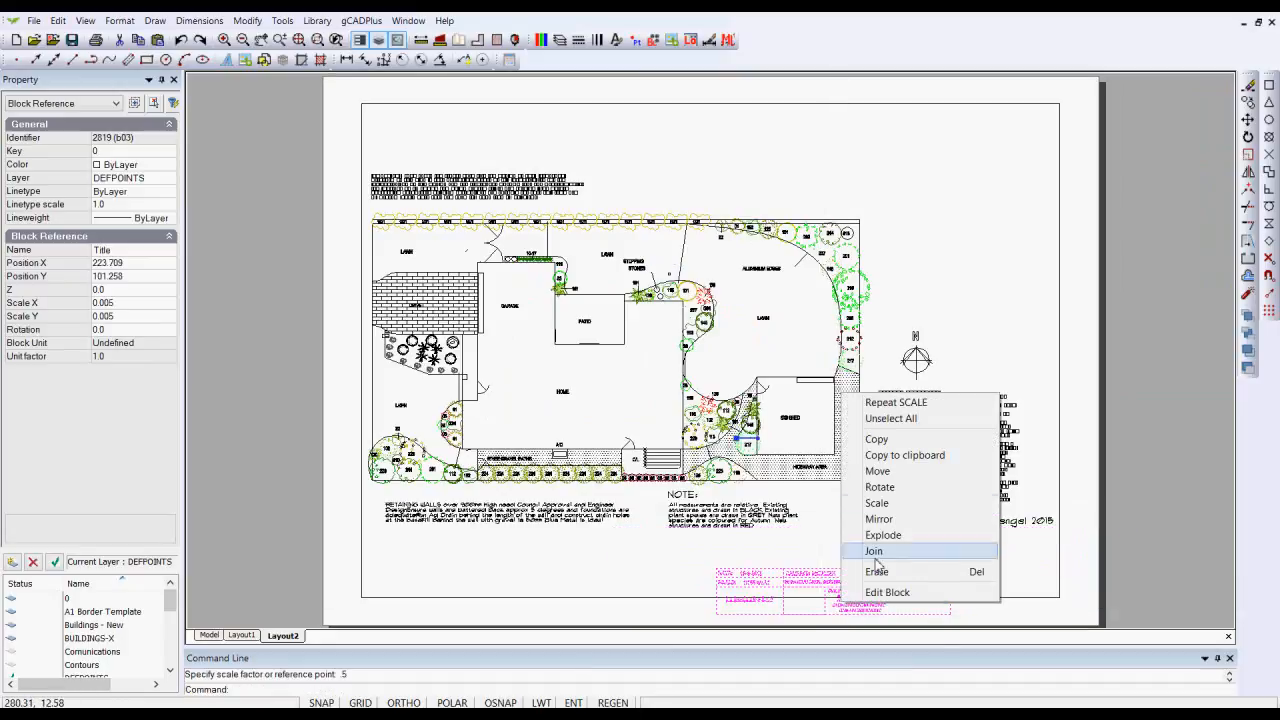
left_click(877, 471)
left_click(830, 585)
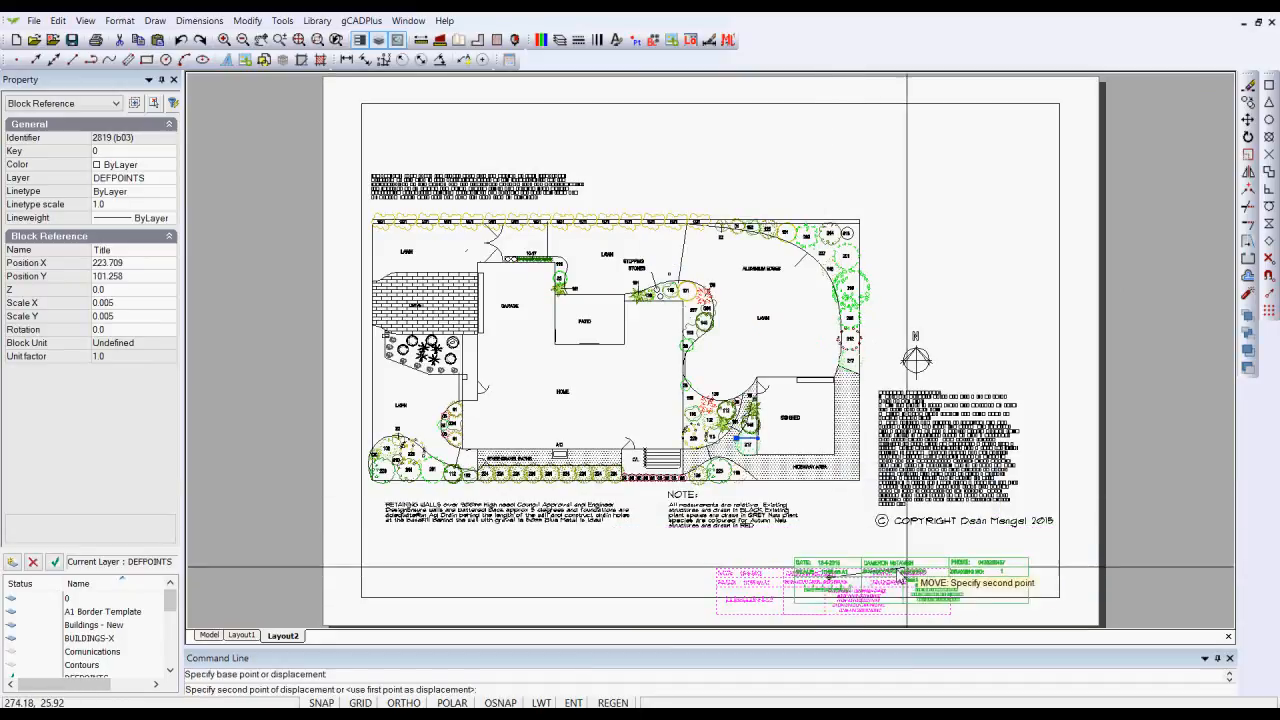
left_click(950, 590)
key("Escape")
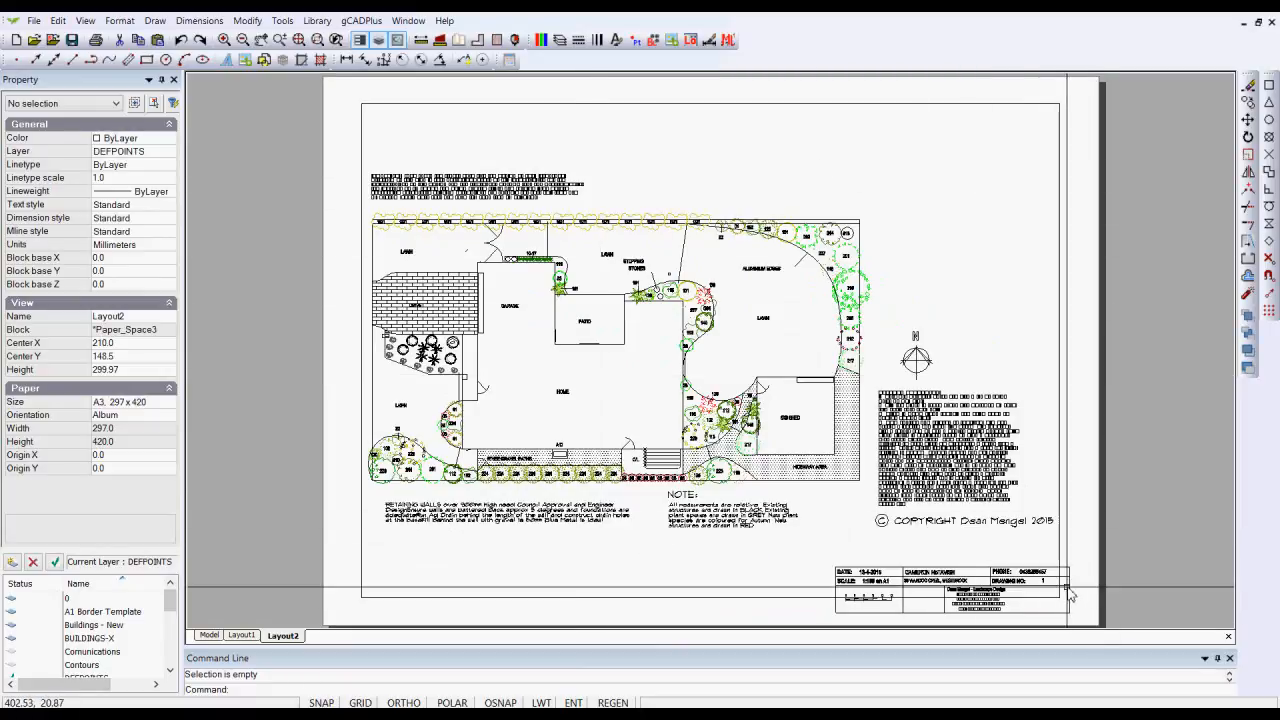
Step: Assign the Title block to layer 0 and clear the selection
left_click(1067, 591)
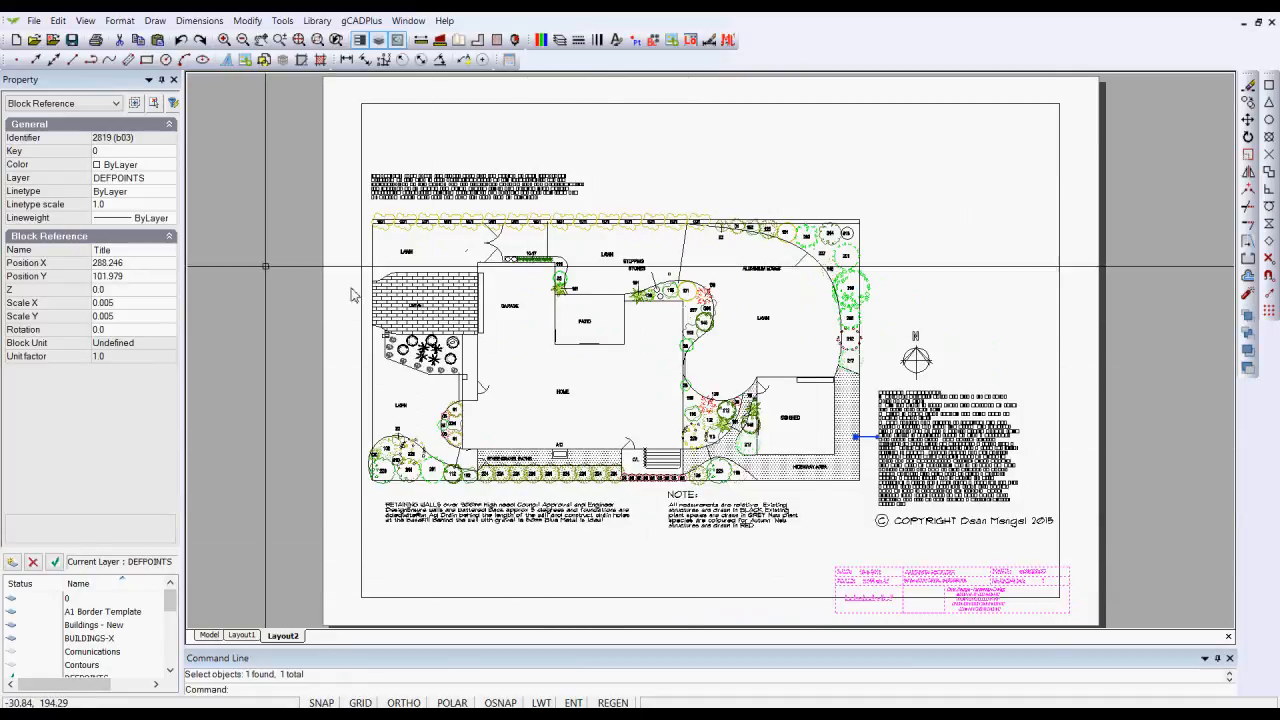
left_click(168, 181)
left_click(168, 181)
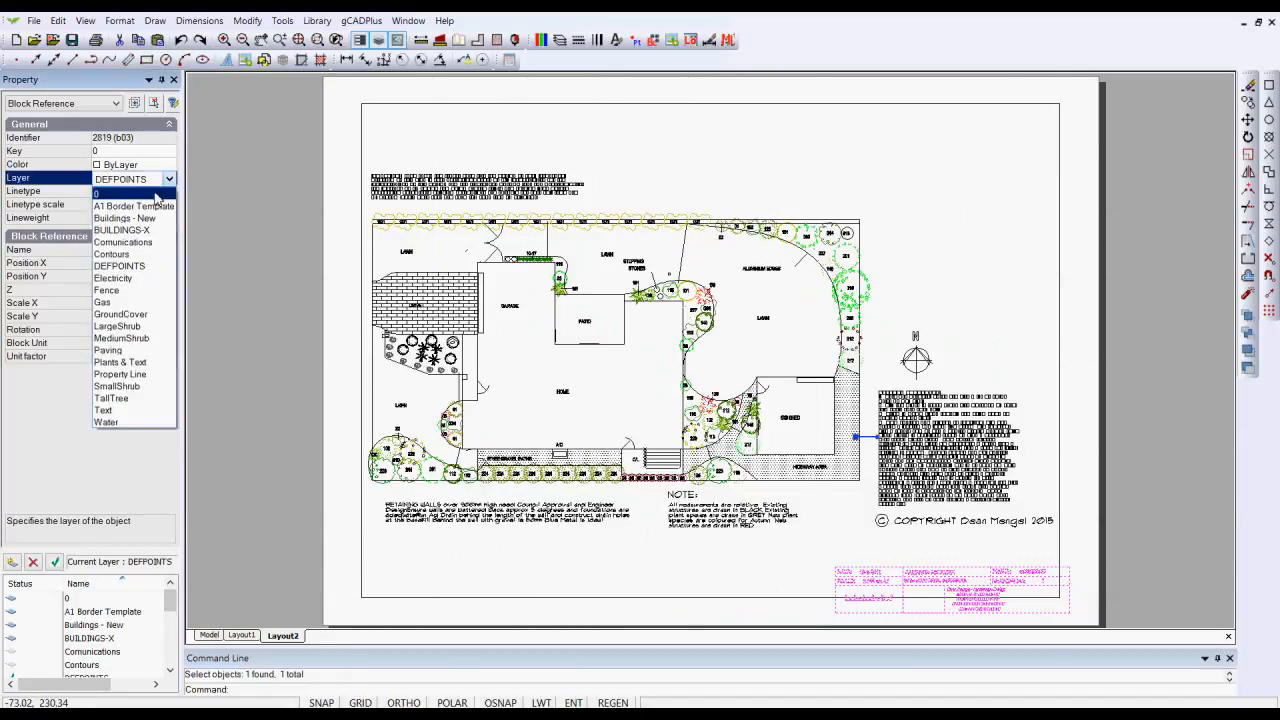
left_click(155, 196)
key("Escape")
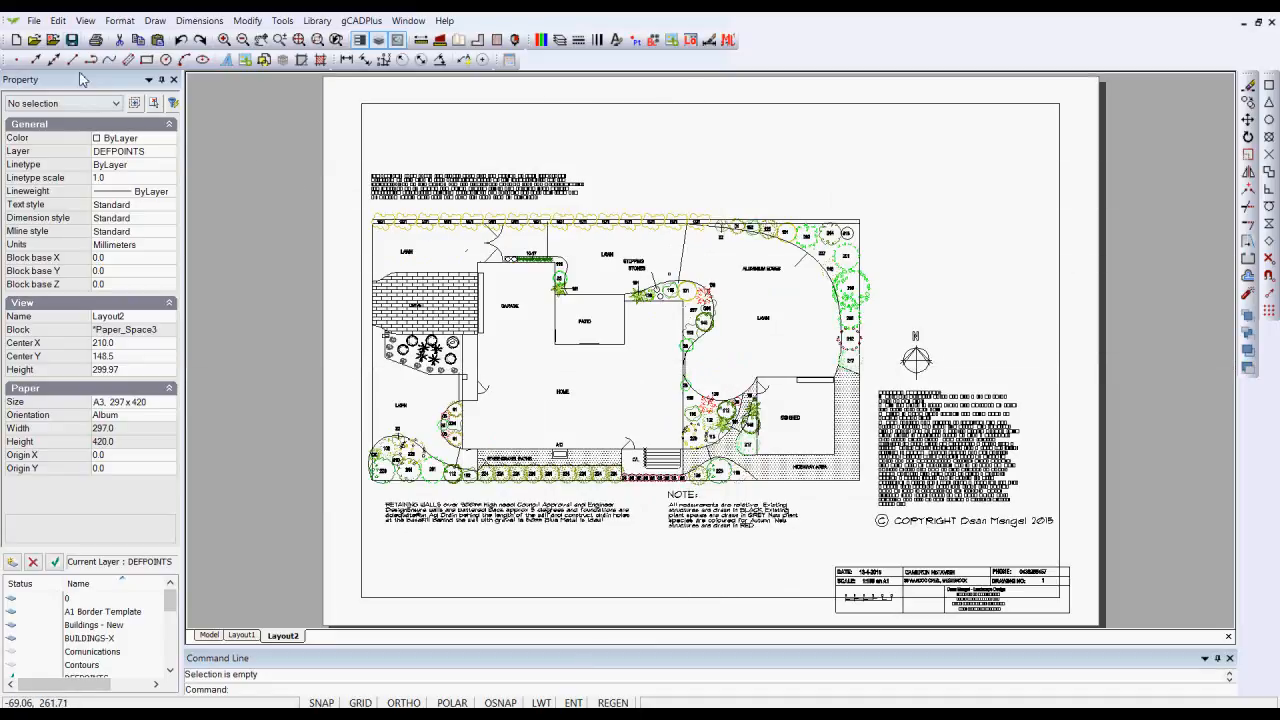
Step: Set up printing of the layout with CutePDF Writer as the printer and landscape orientation
left_click(36, 21)
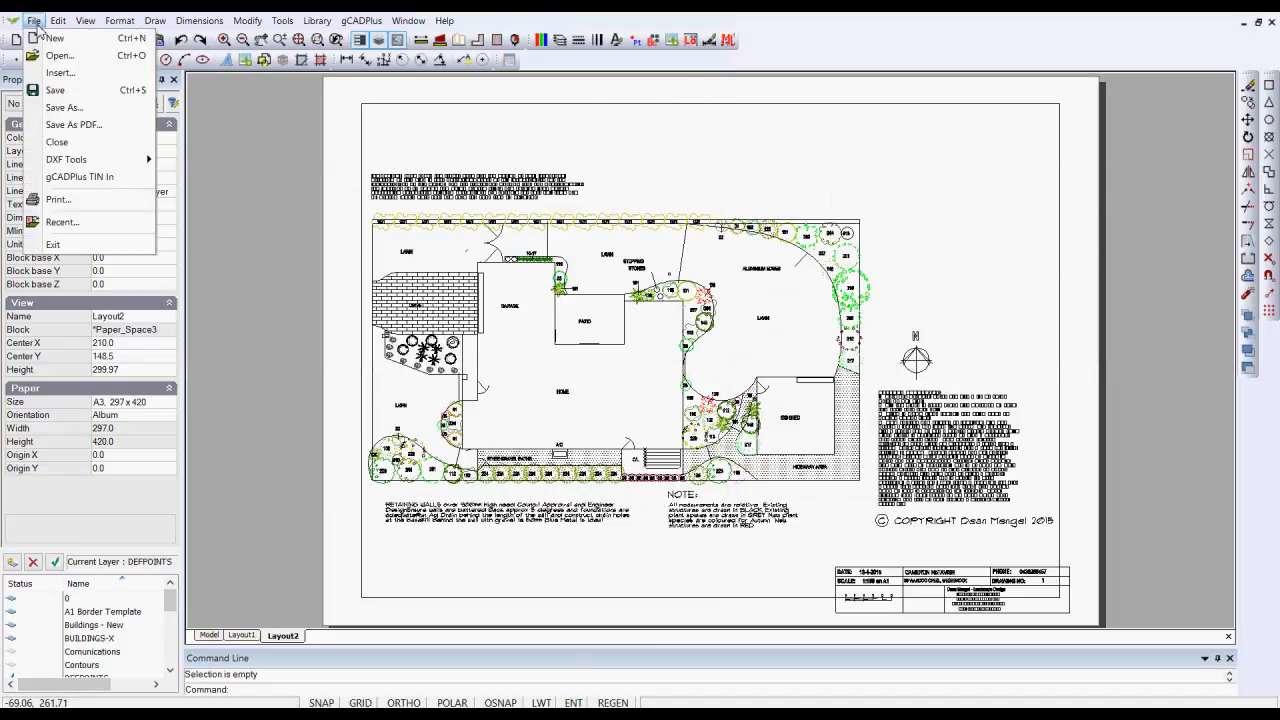
left_click(57, 200)
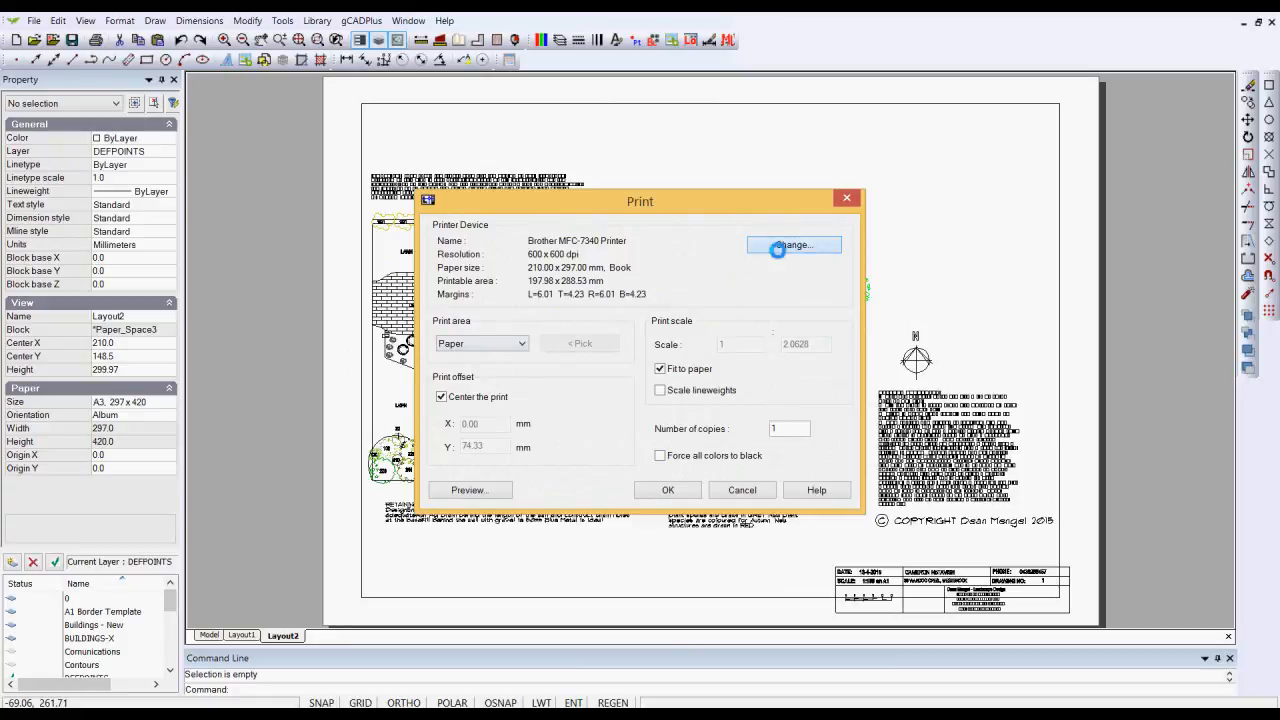
left_click(779, 250)
left_click(714, 277)
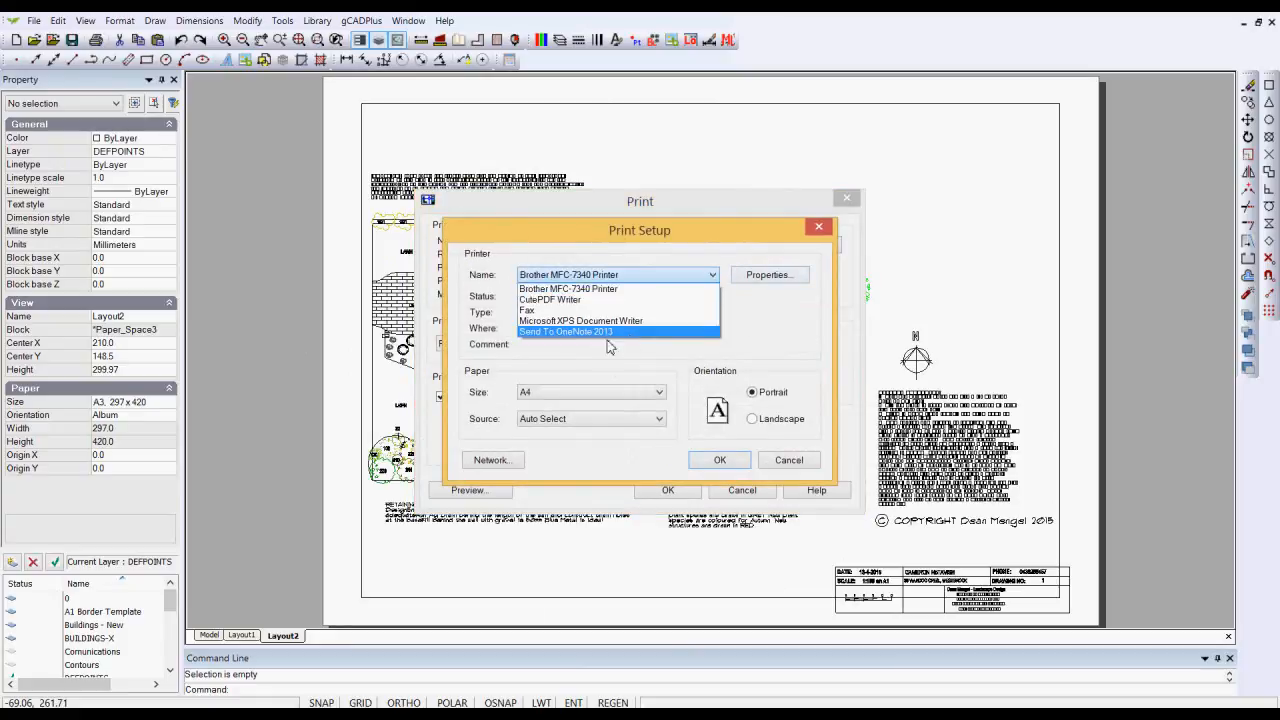
left_click(570, 294)
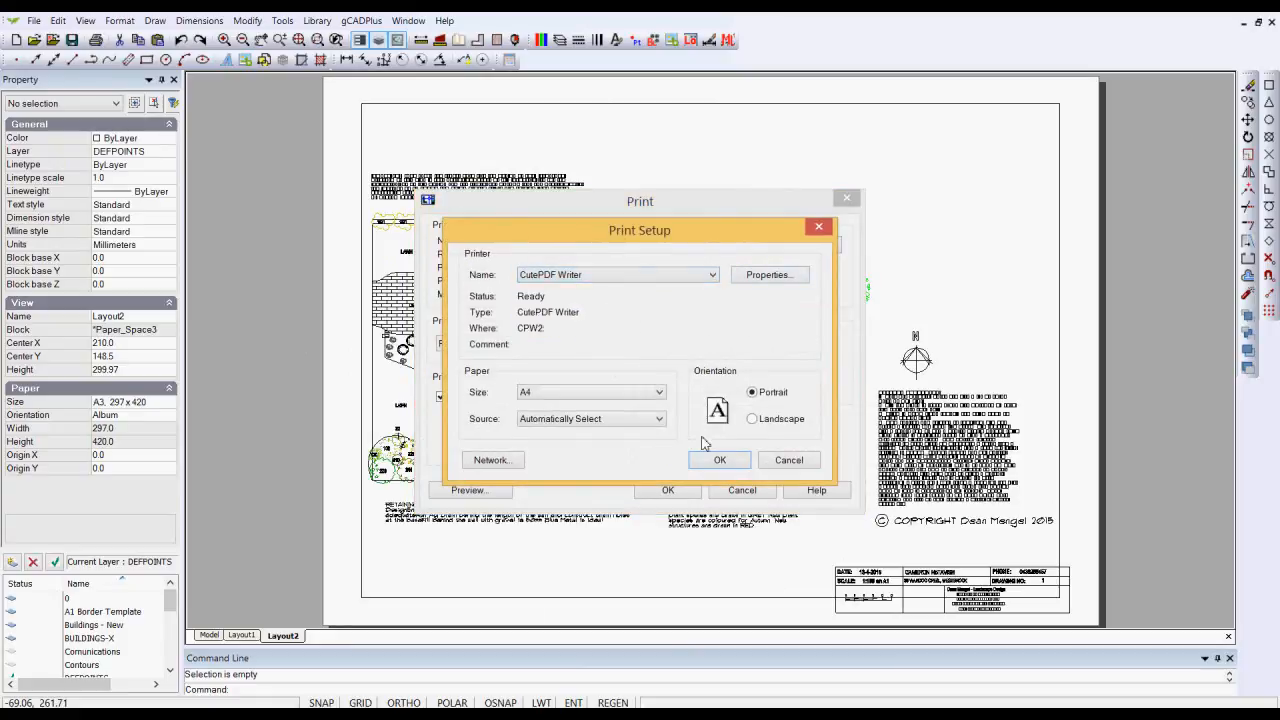
left_click(753, 419)
Step: Set the CutePDF Writer paper size to A3 in its advanced options and accept the printer setup
left_click(770, 276)
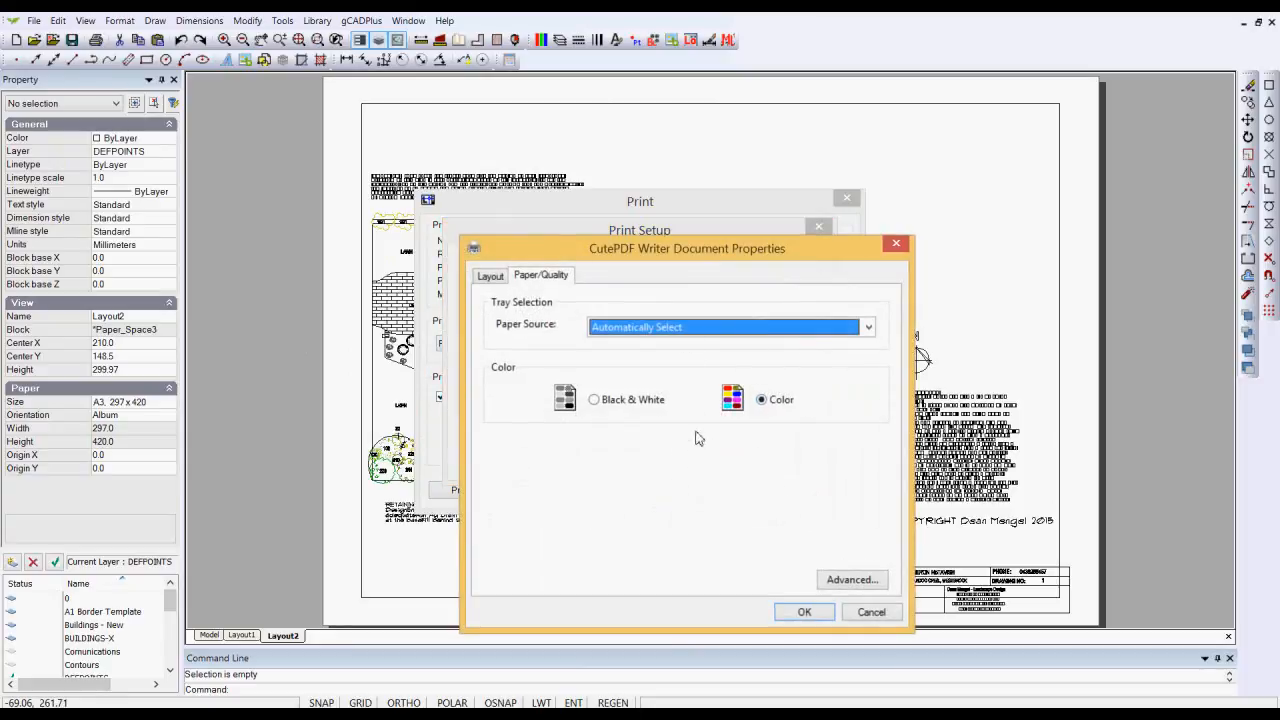
left_click(852, 580)
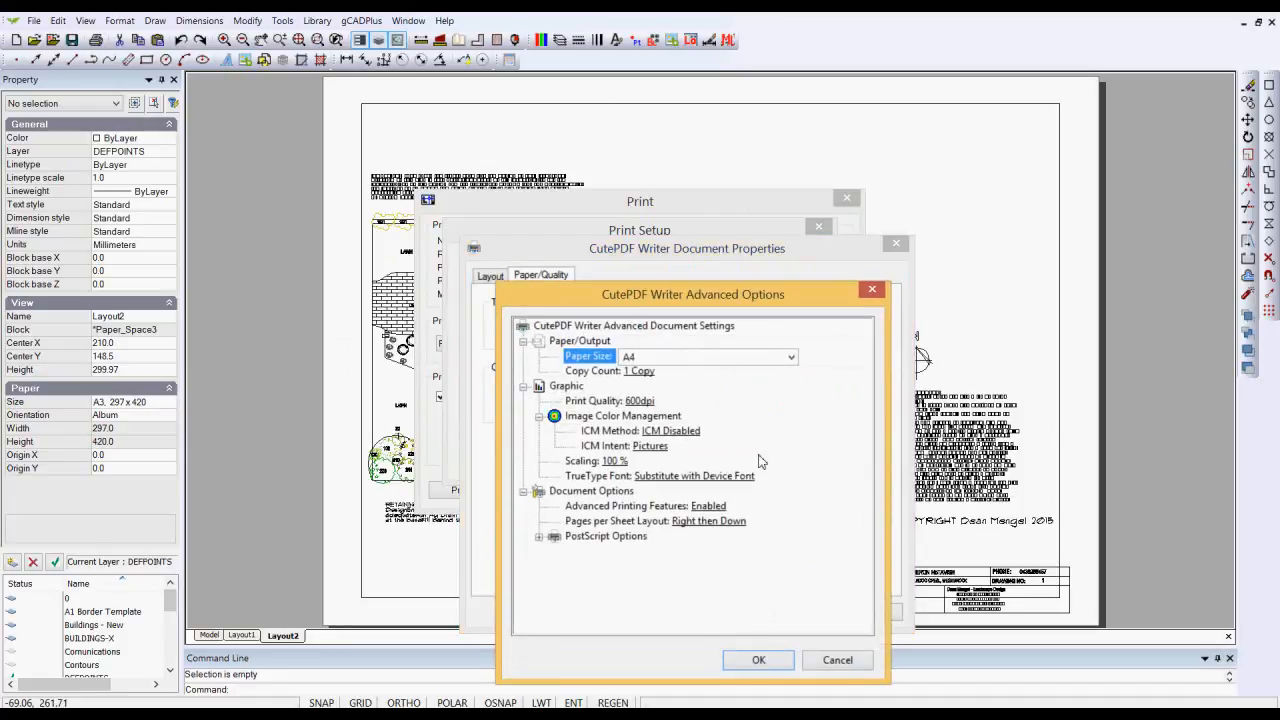
left_click(795, 358)
left_click_drag(796, 330, 796, 187)
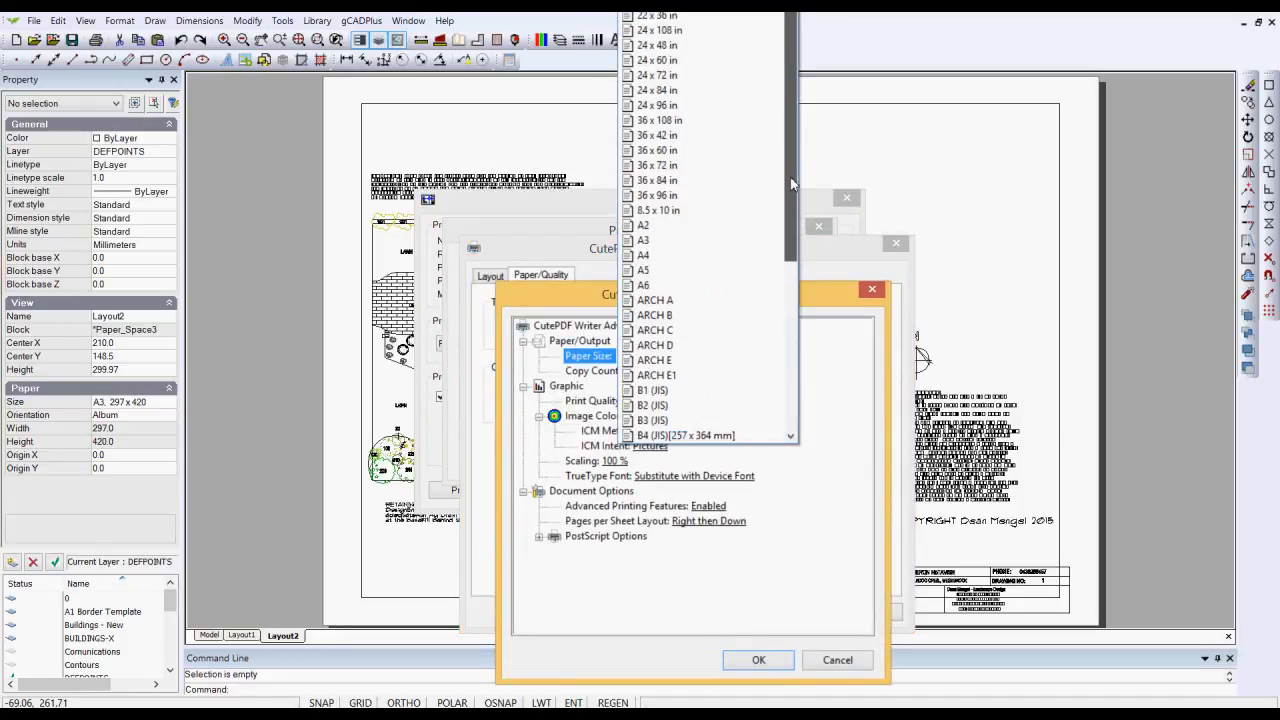
left_click(641, 241)
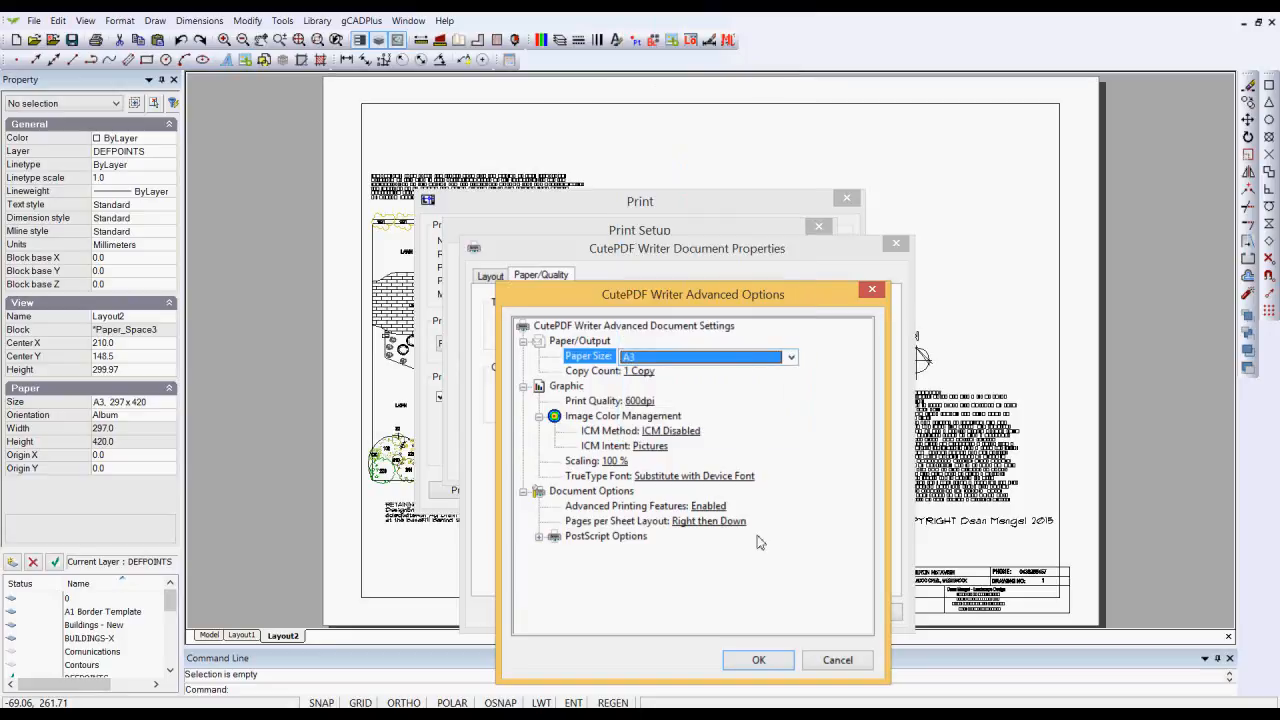
left_click(758, 661)
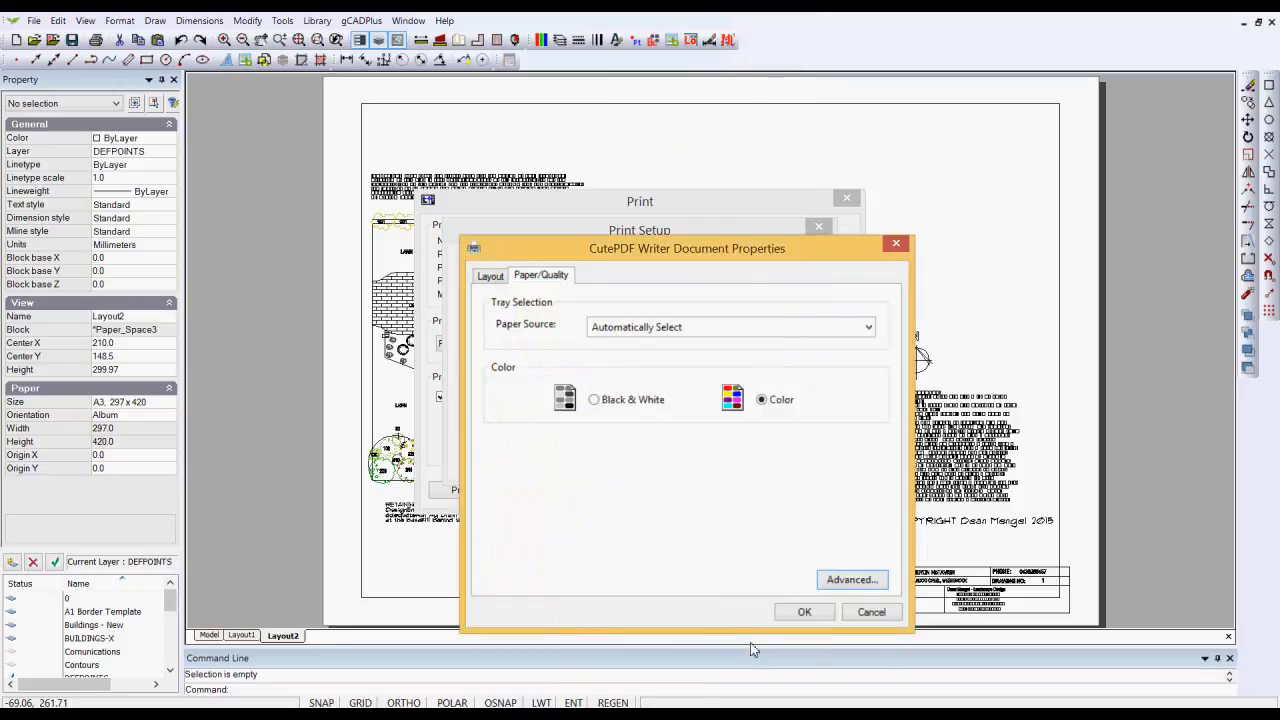
left_click(805, 613)
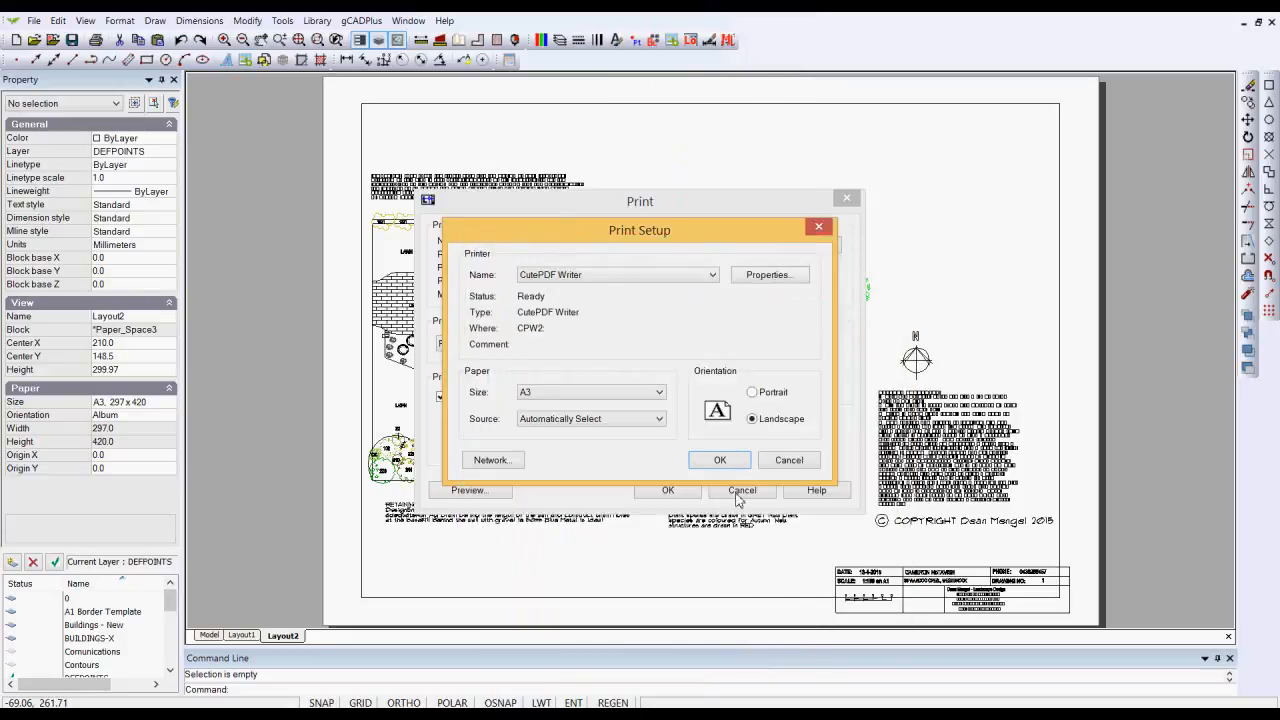
left_click(720, 462)
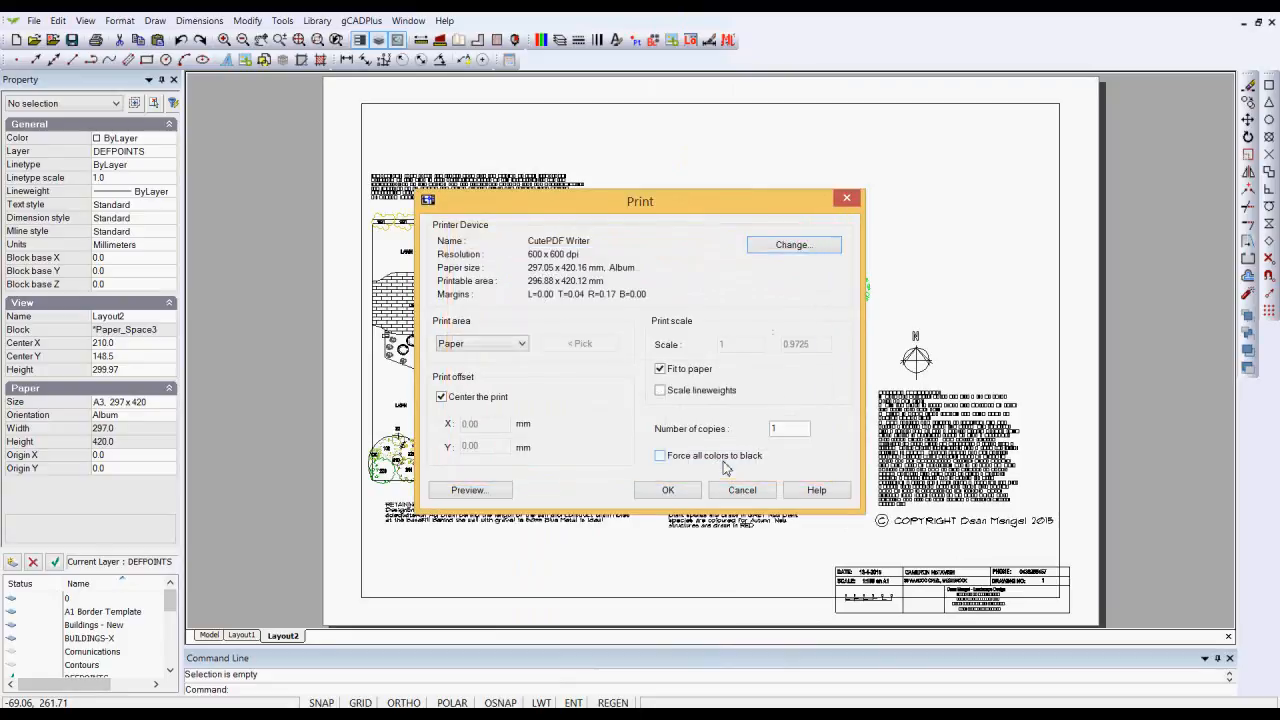
Step: Print the layout to a PDF saved on the Desktop as LiteCAD drawing.pdf, switching to model space meanwhile
left_click(670, 490)
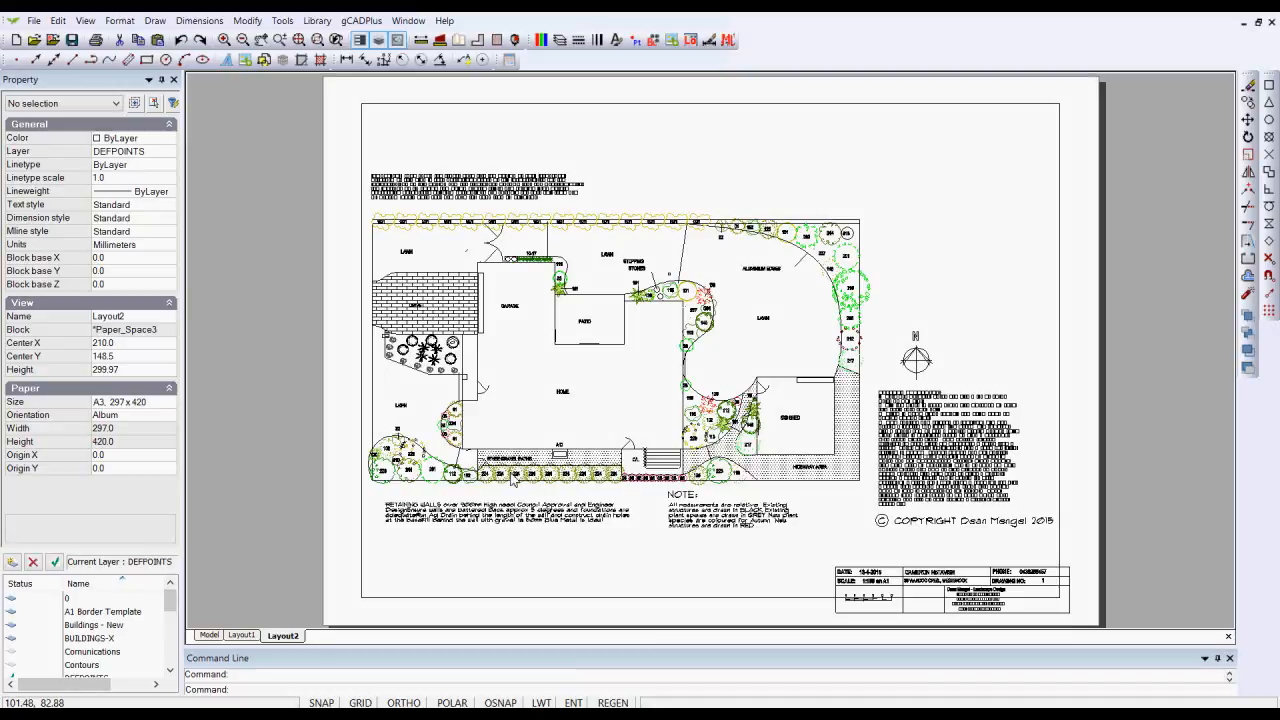
left_click(211, 637)
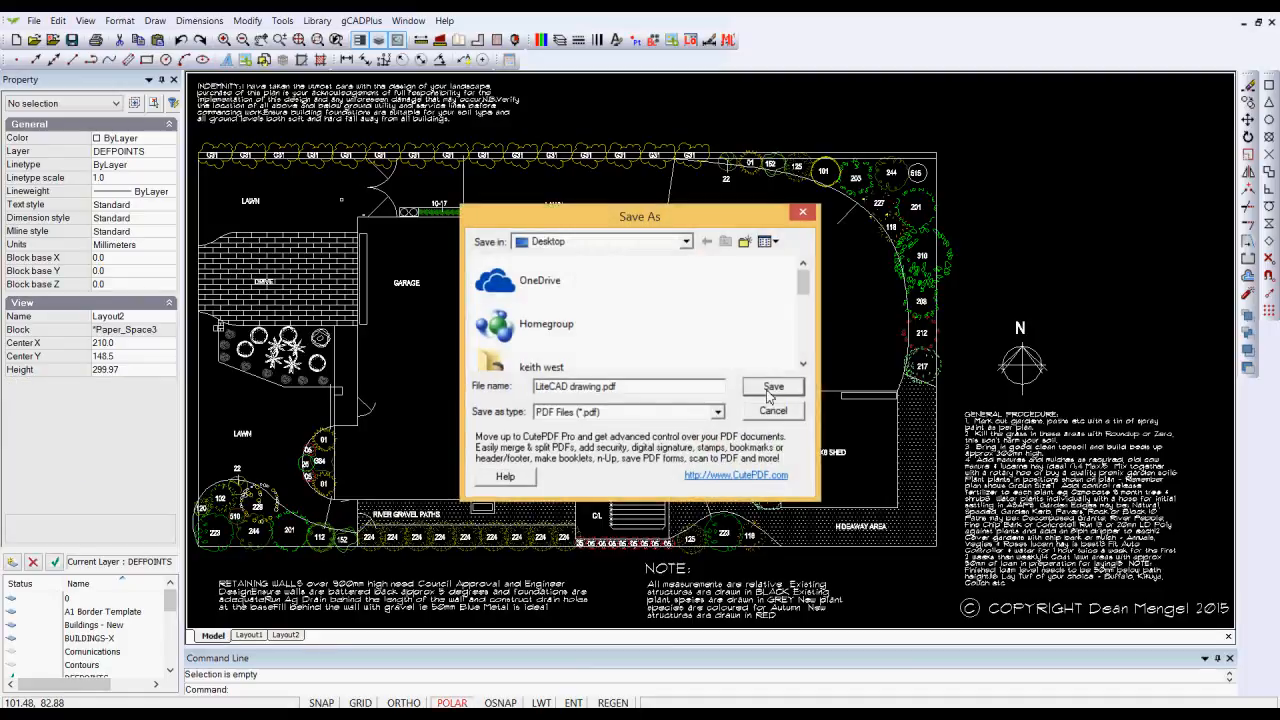
left_click(773, 390)
left_click(700, 366)
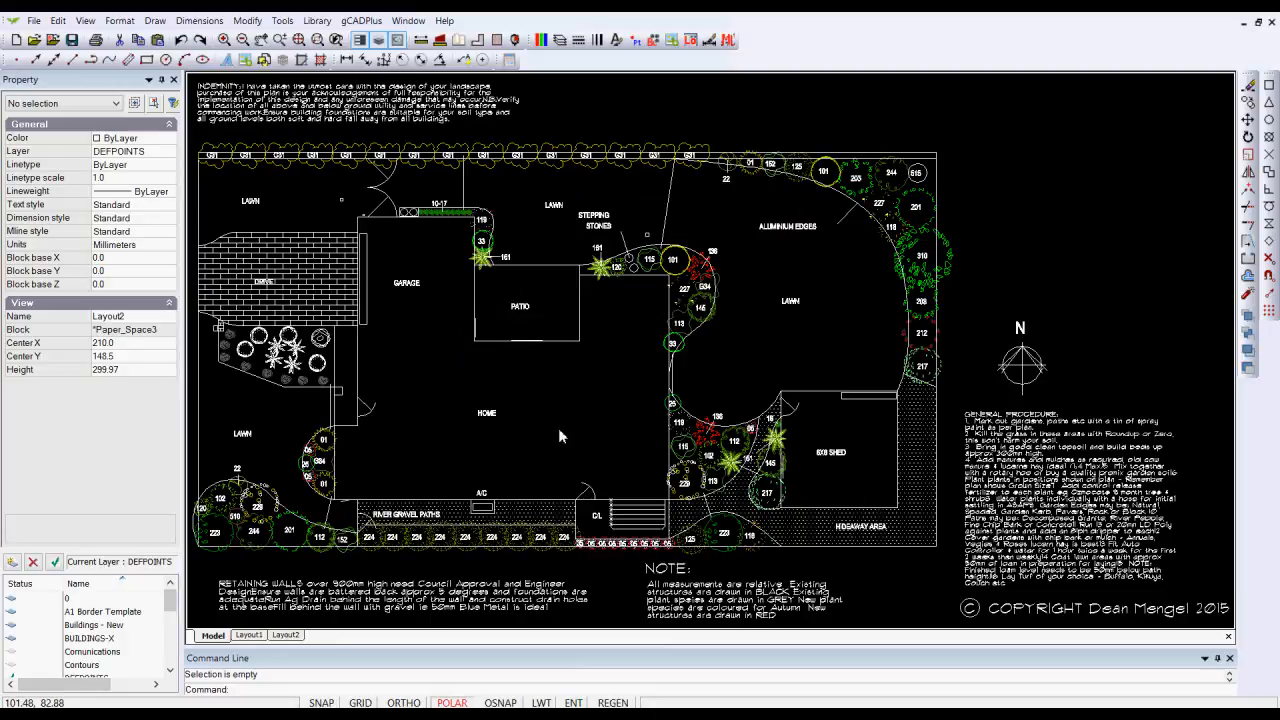
Step: Show the desktop and open LiteCAD drawing.pdf to check the printed layout
key("super+d")
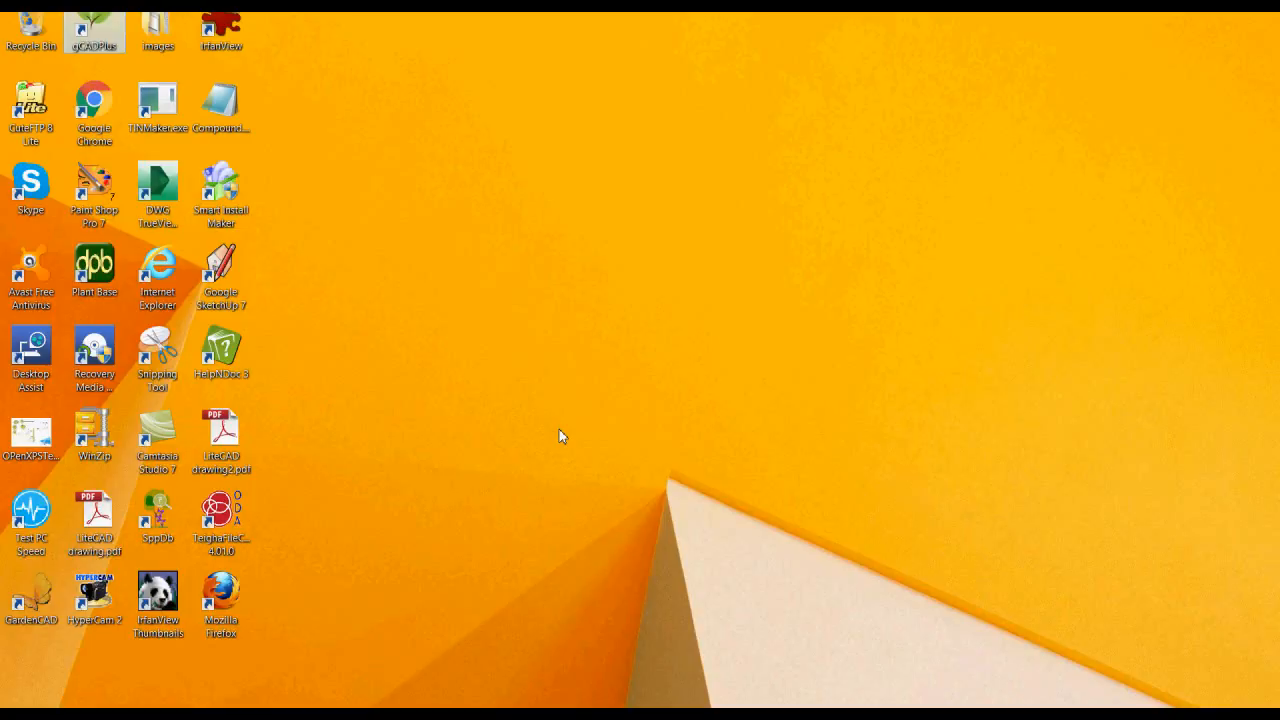
double_click(88, 522)
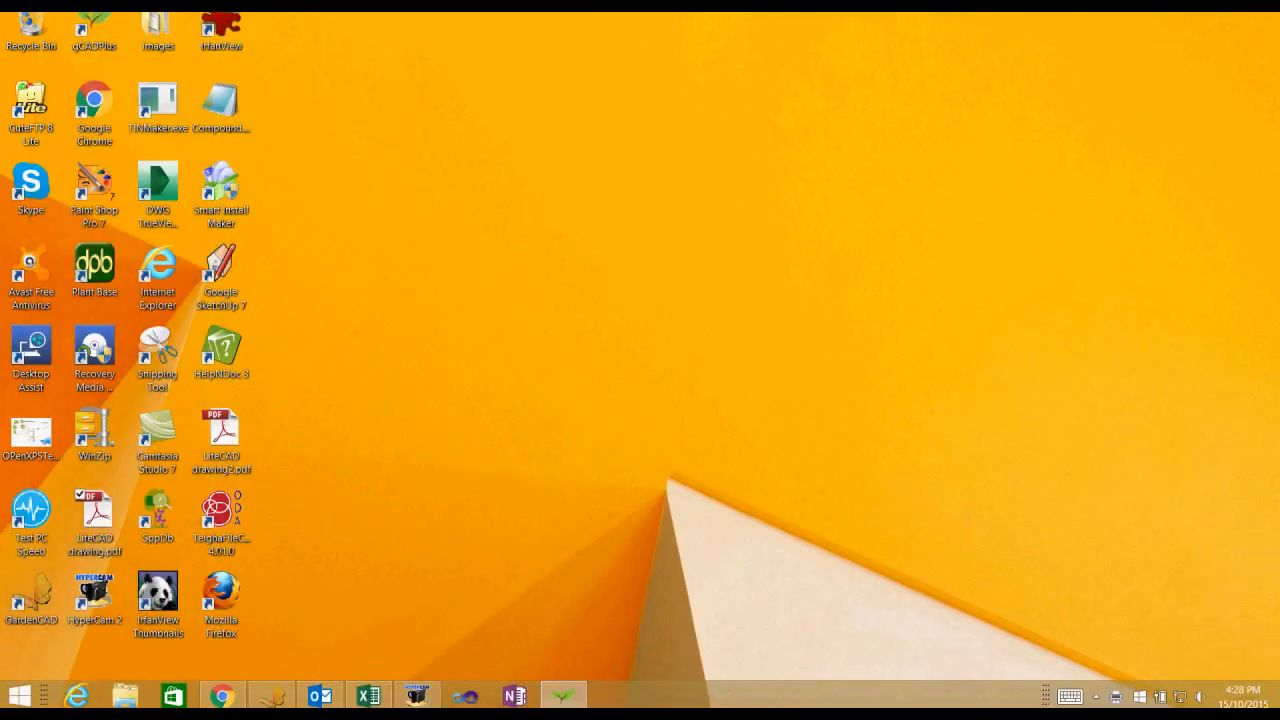
Step: Return to gCADPlus, open Layout2 and select the viewport frame around the garden plan
left_click(563, 696)
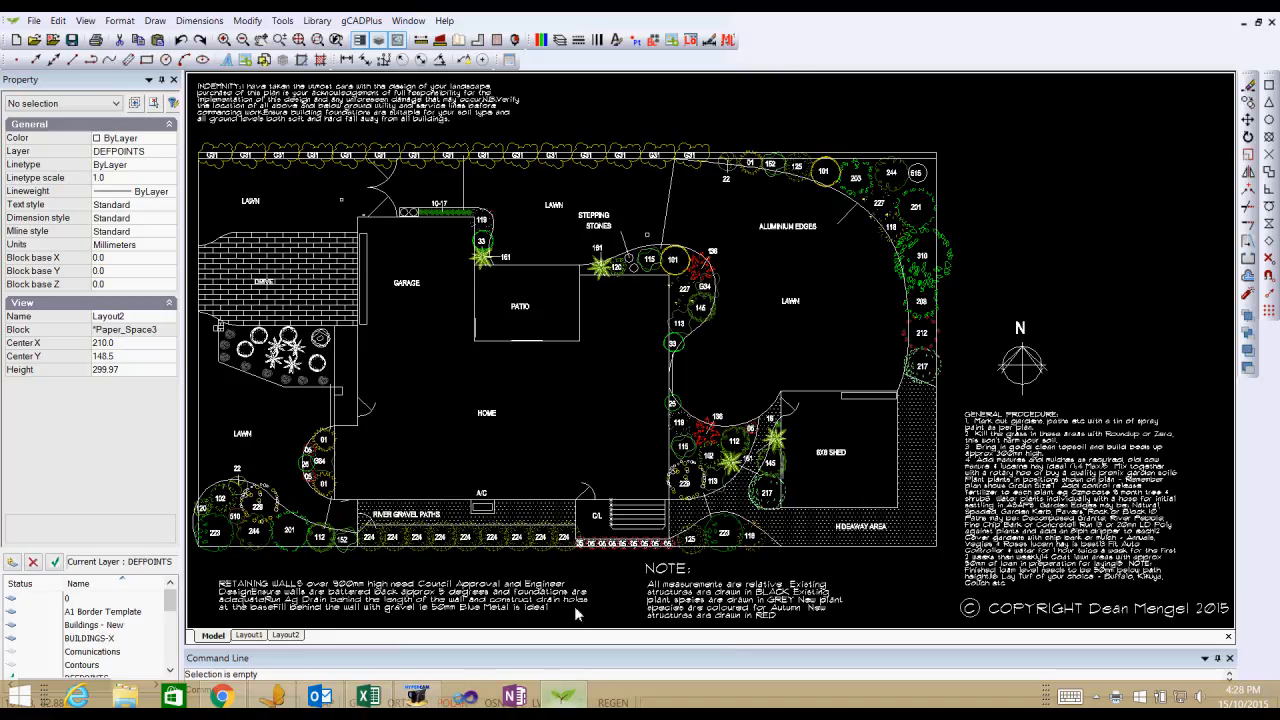
left_click(287, 636)
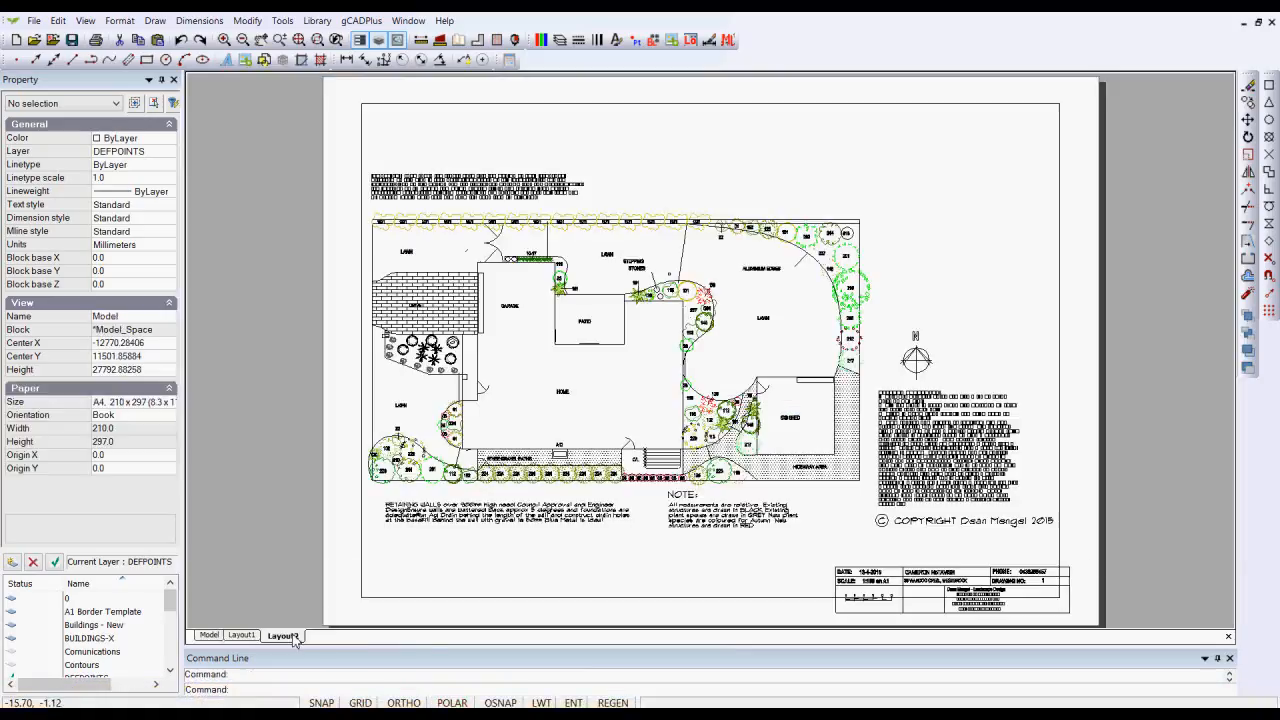
left_click(1060, 234)
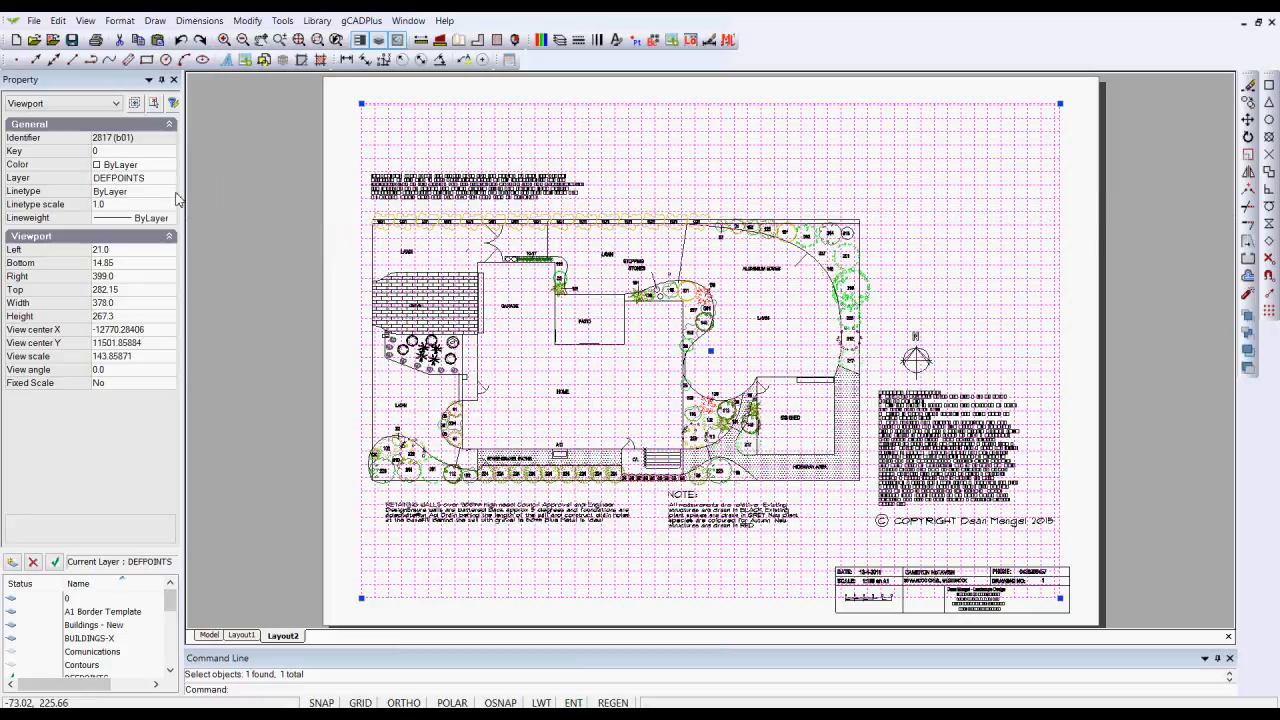
Step: Check the print setting of the DEFPOINTS layer in the Layer Properties Manager
left_click(560, 40)
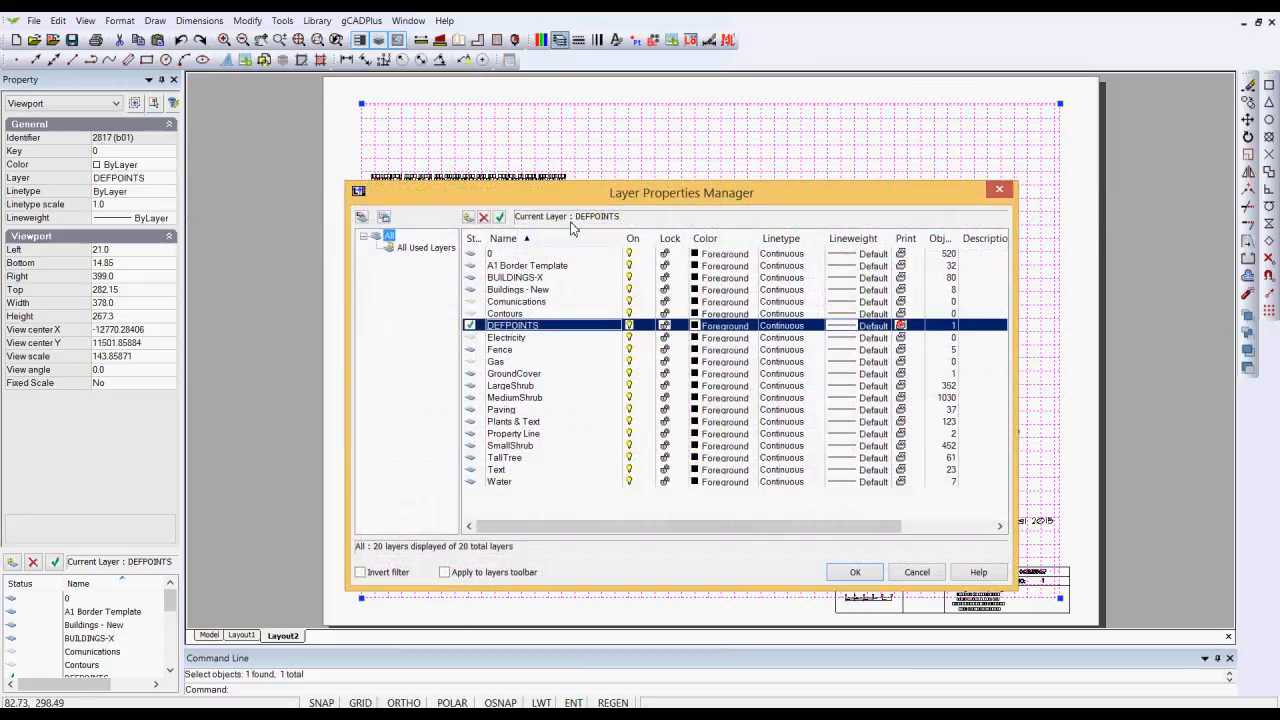
left_click(901, 327)
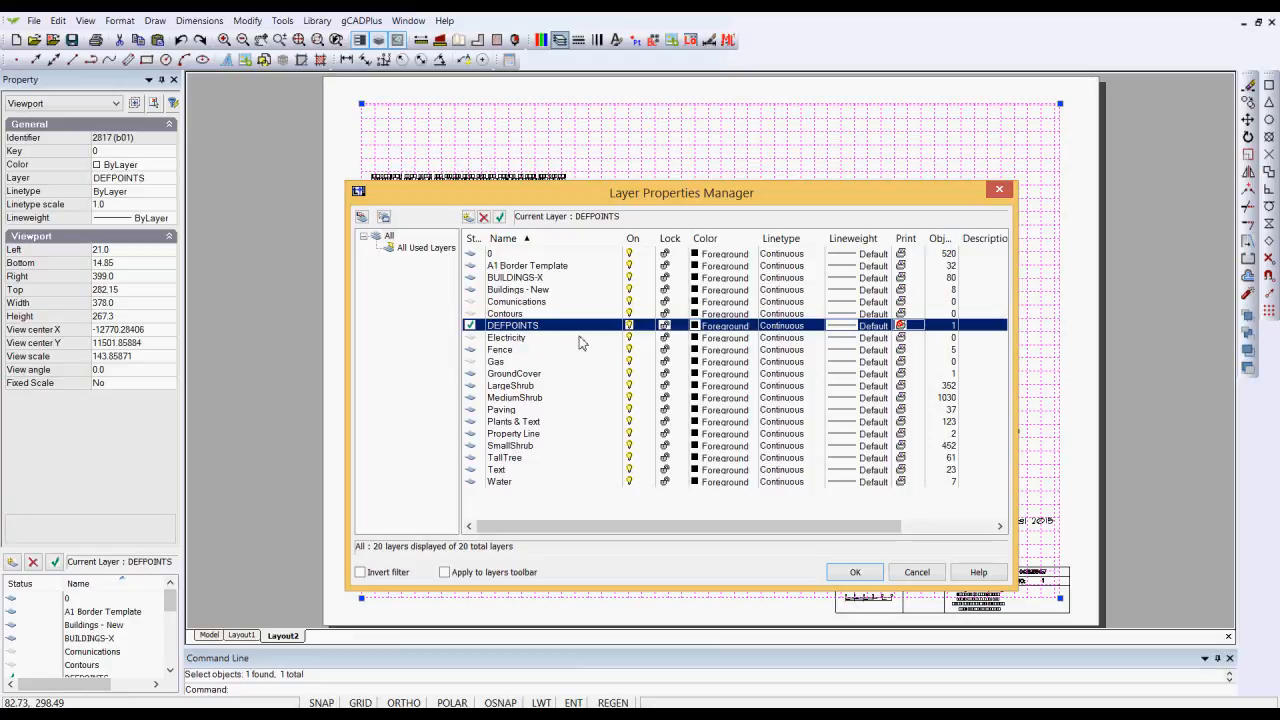
left_click(855, 572)
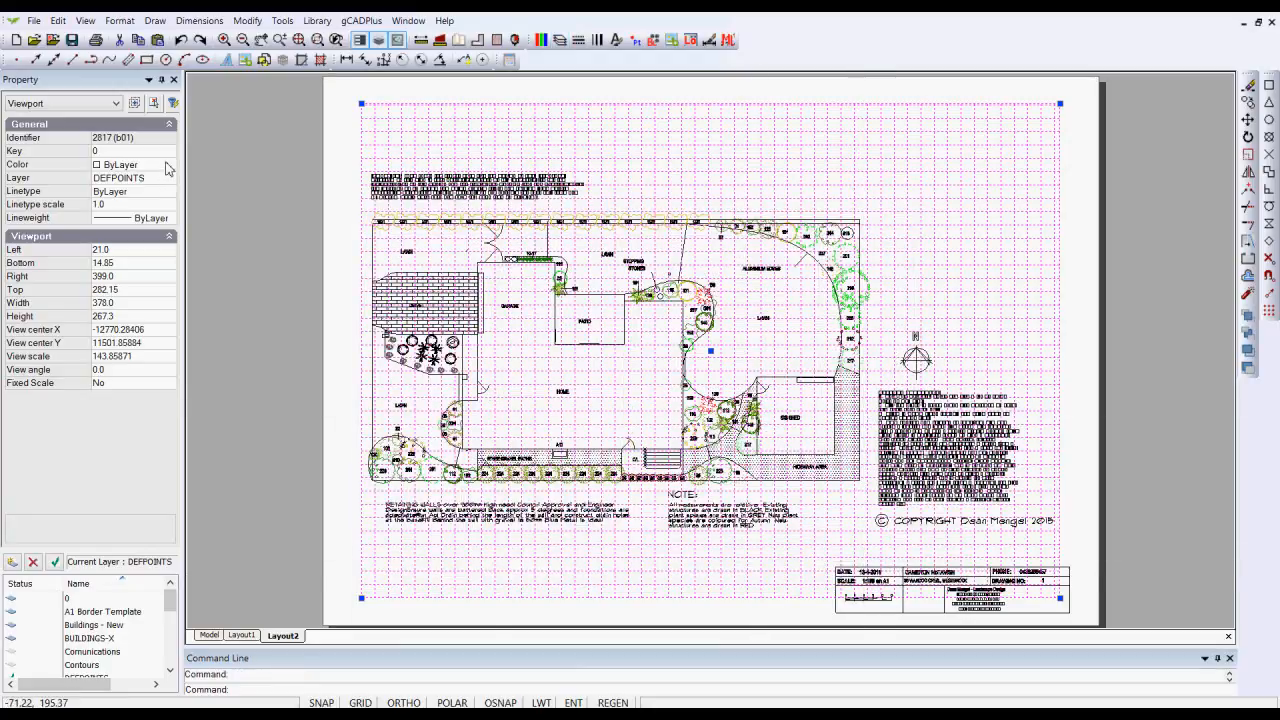
Step: Move the selected viewport to layer 0 and clear the selection
left_click(165, 178)
left_click(169, 178)
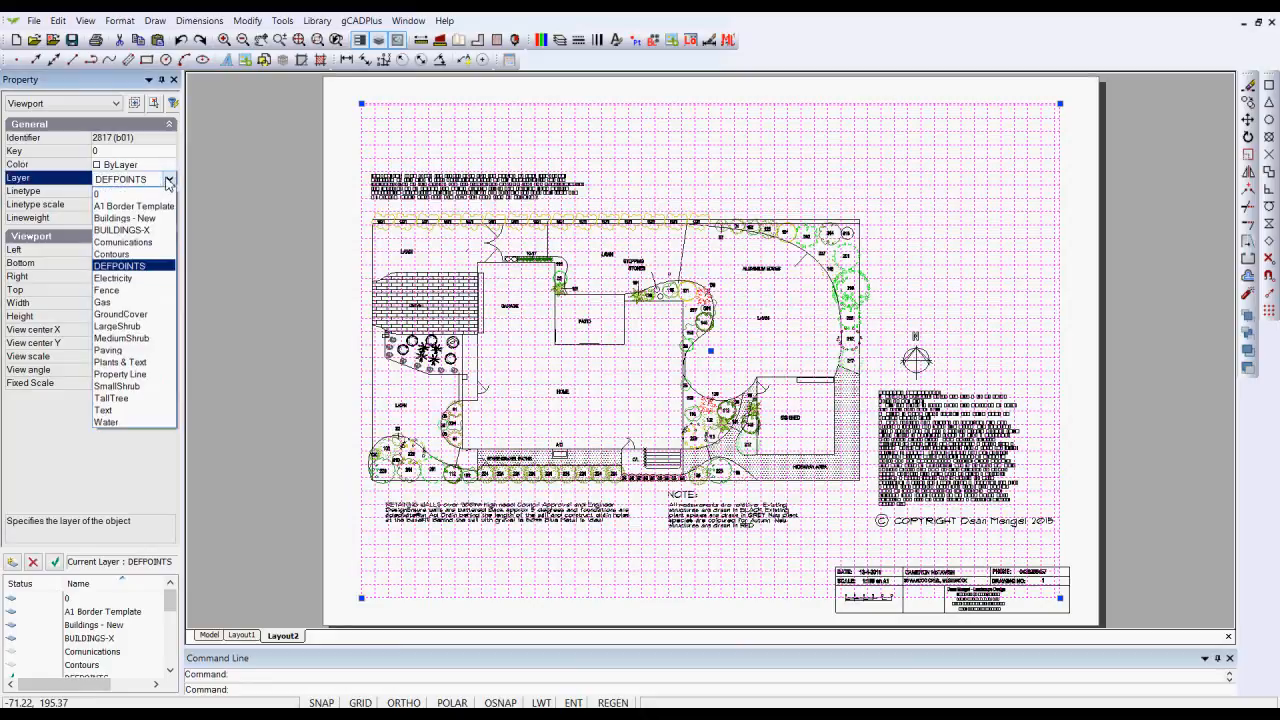
left_click(134, 195)
key("Escape")
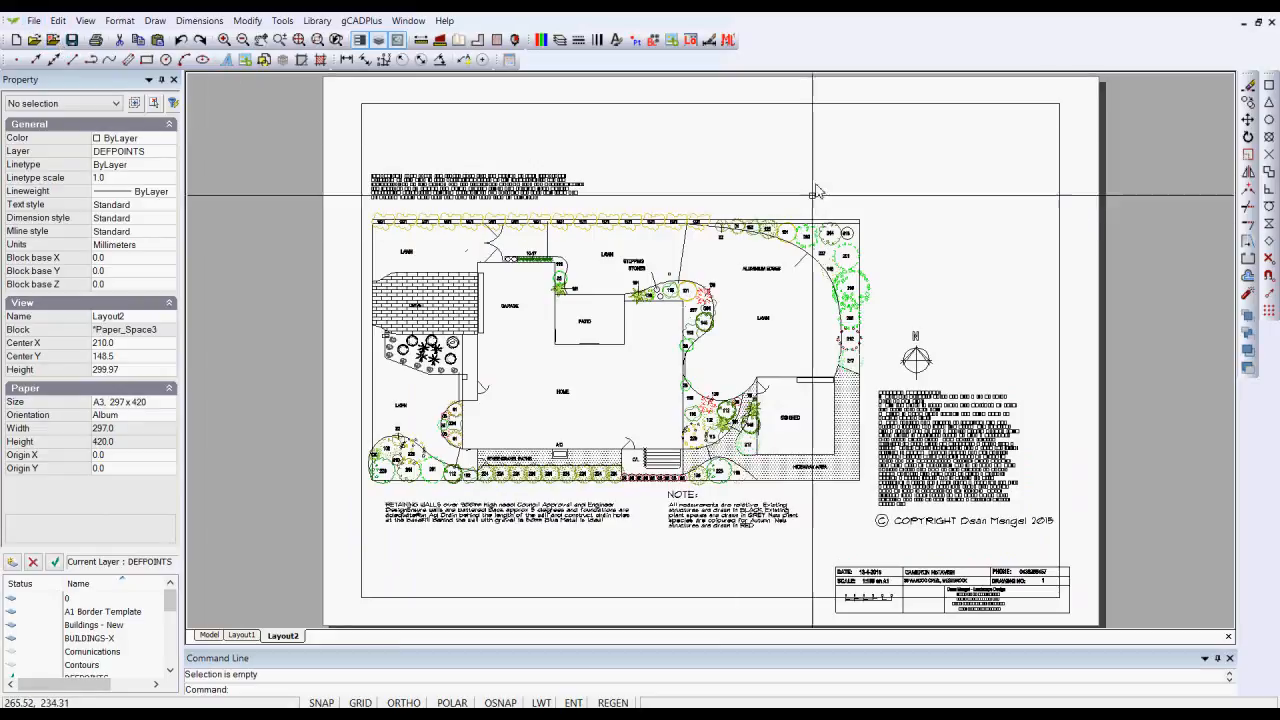
Step: Set the Layout2 viewport frame's color to 255 and deselect it
left_click(1059, 230)
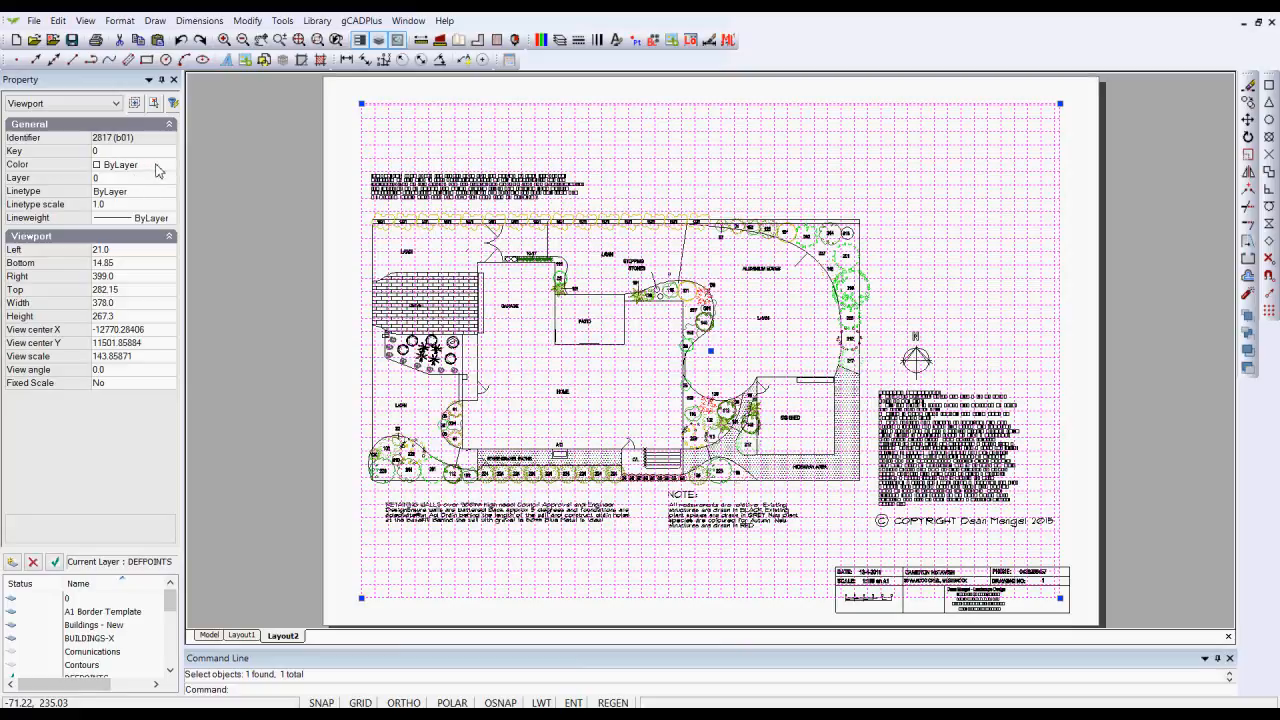
left_click(157, 170)
left_click(169, 165)
left_click_drag(174, 426, 173, 520)
left_click(107, 518)
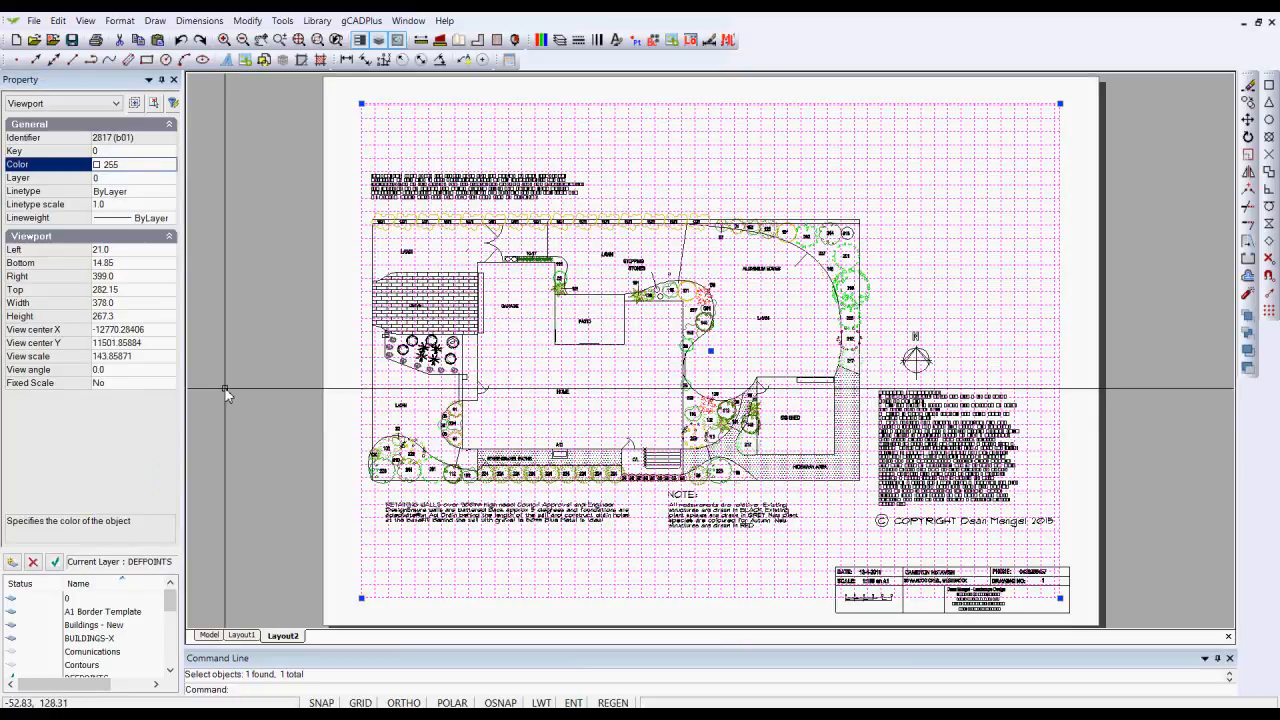
key("Escape")
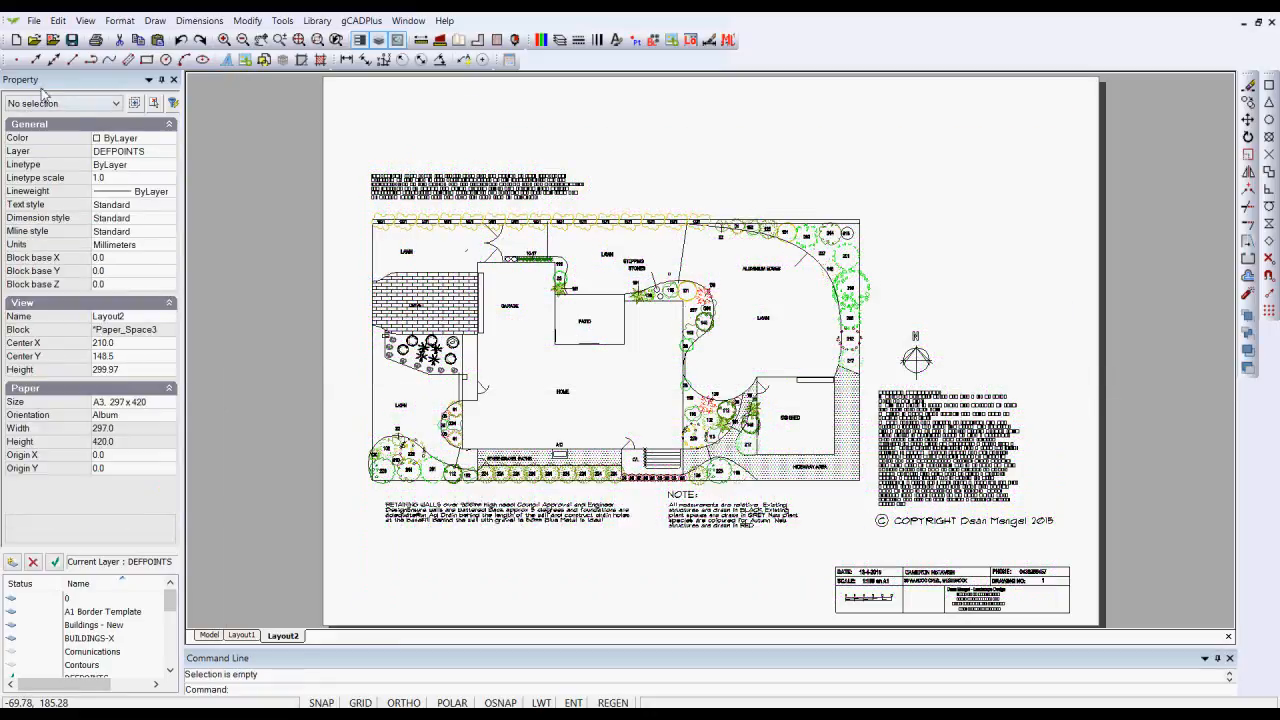
Step: Print Layout2 with CutePDF Writer, saving it on the Desktop over the existing LiteCAD drawing.pdf
left_click(33, 20)
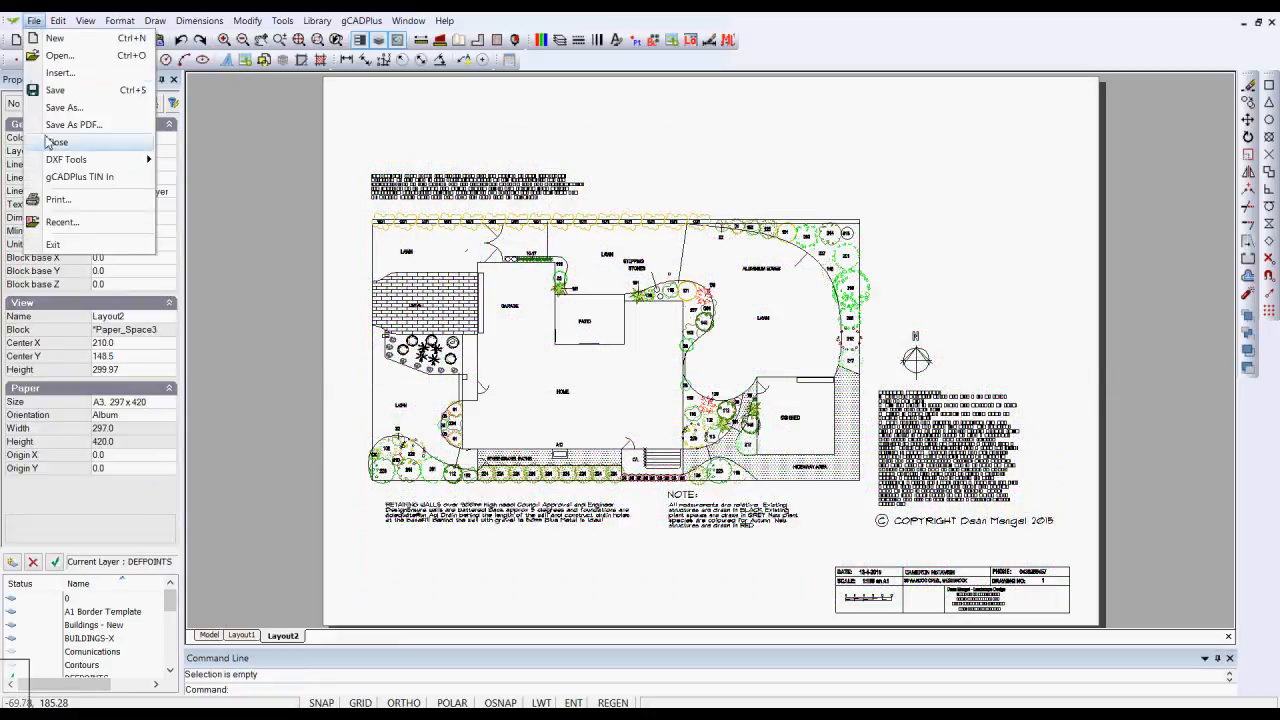
left_click(58, 199)
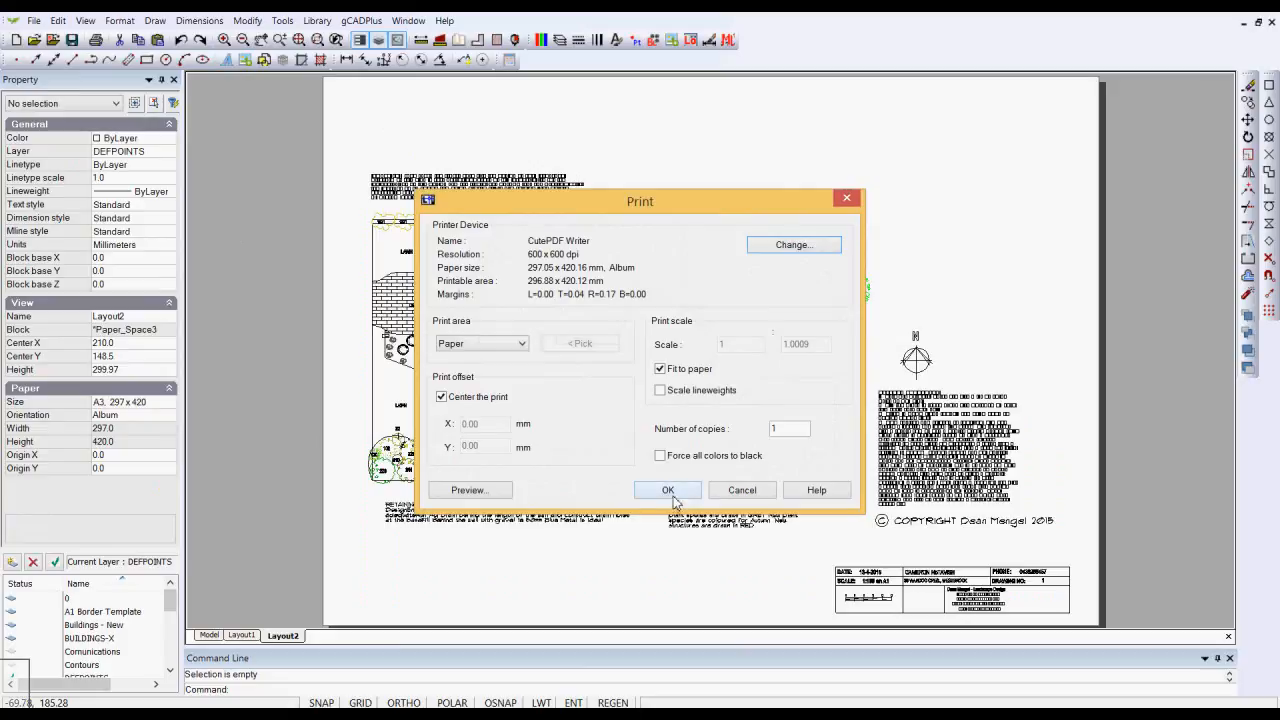
left_click(668, 490)
right_click(5, 700)
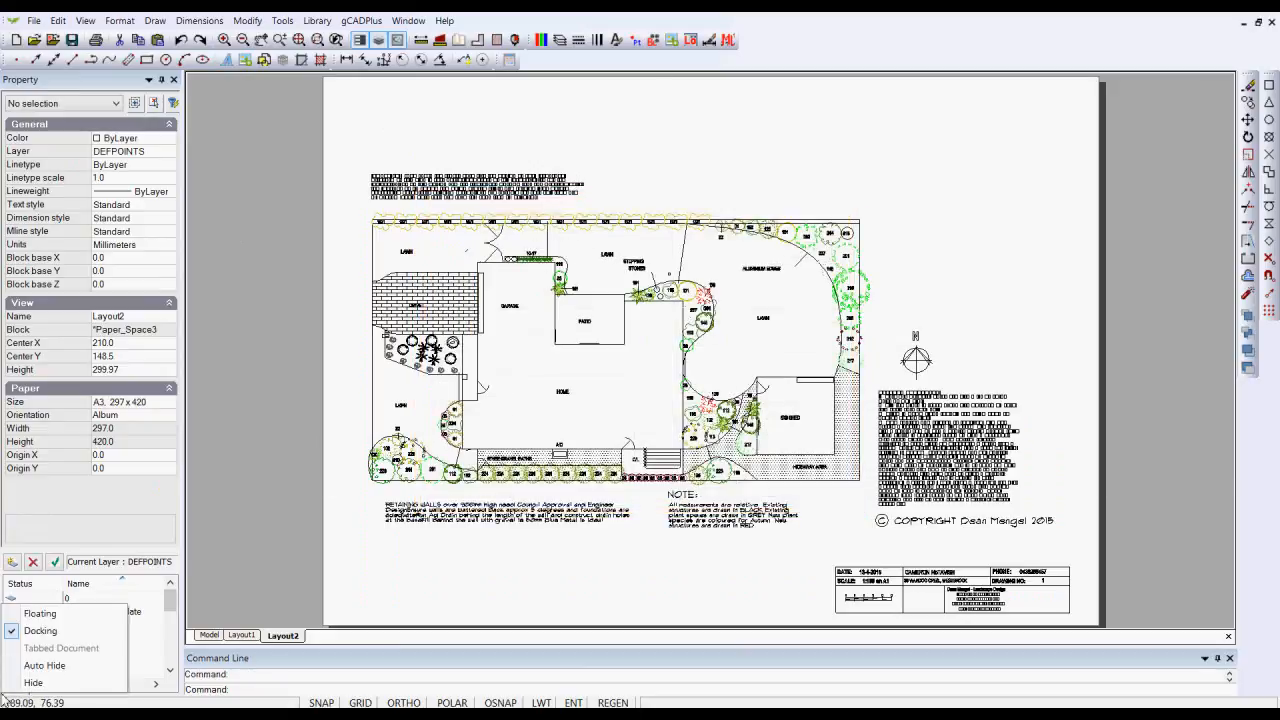
mouse_move(3, 704)
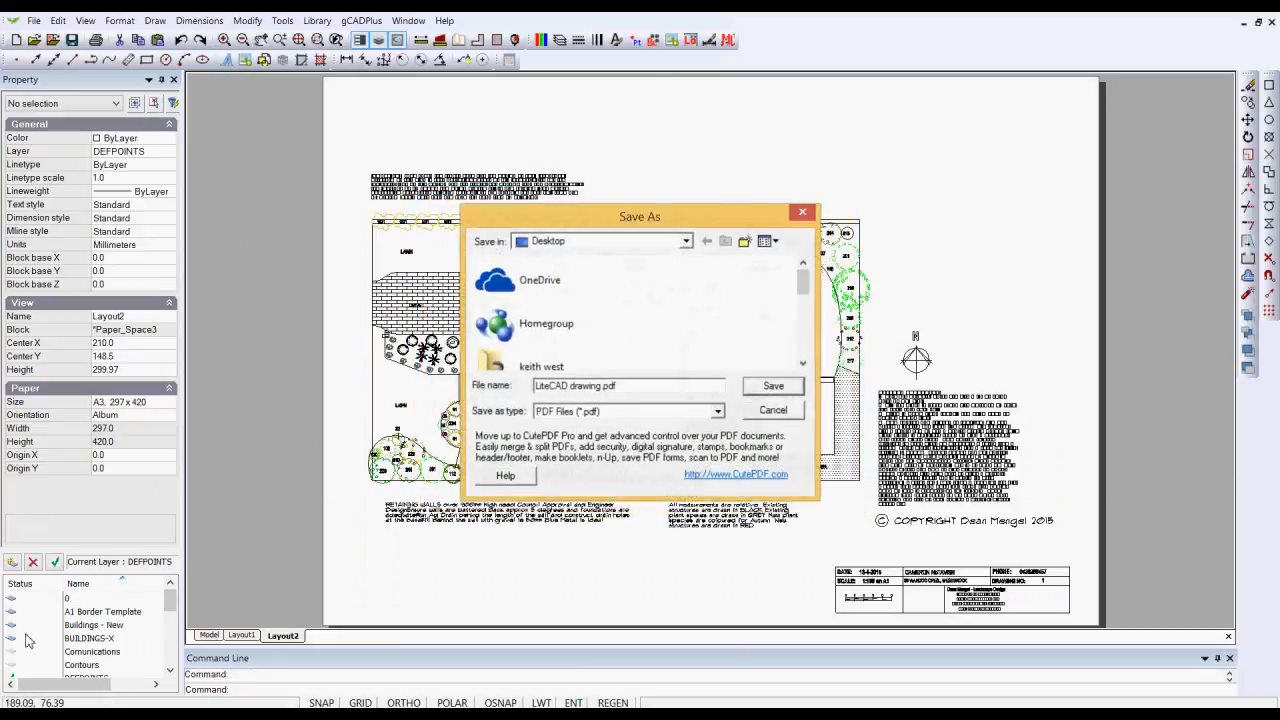
left_click(788, 390)
left_click(689, 366)
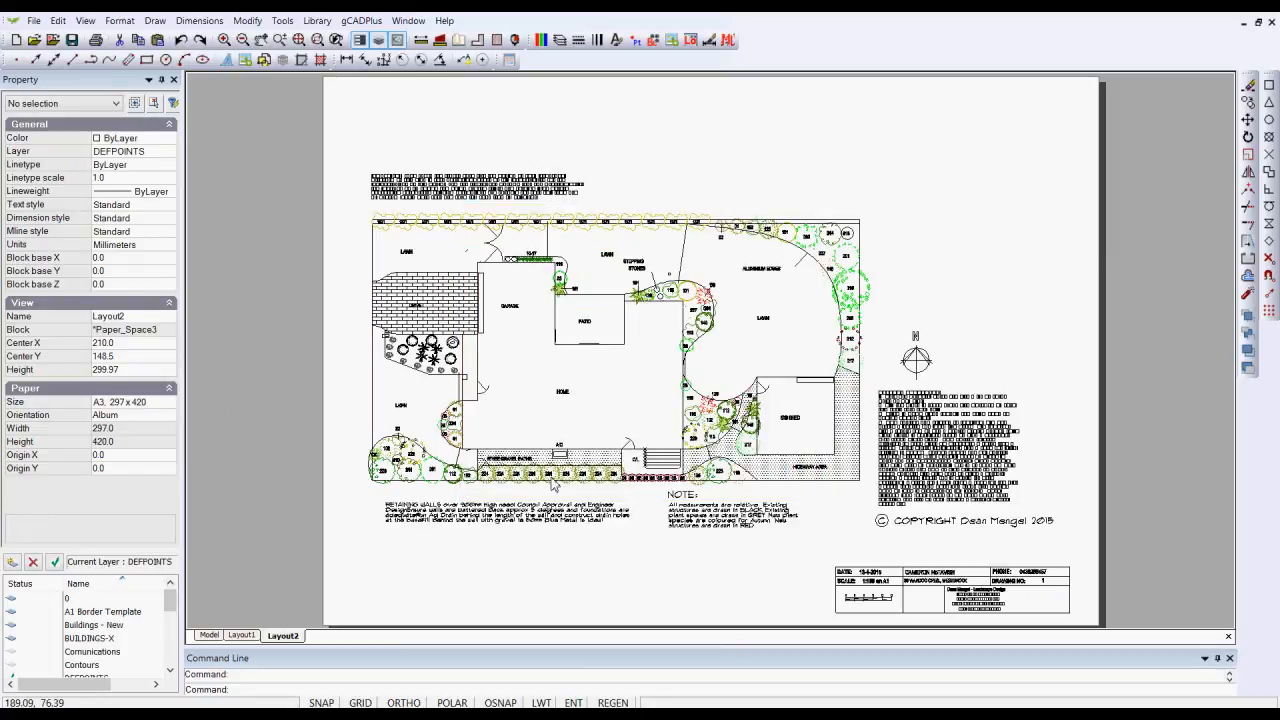
Step: Open LiteCAD drawing.pdf from the desktop and zoom in on the planting beside the 6X6 shed to inspect the print
key("super+d")
double_click(99, 514)
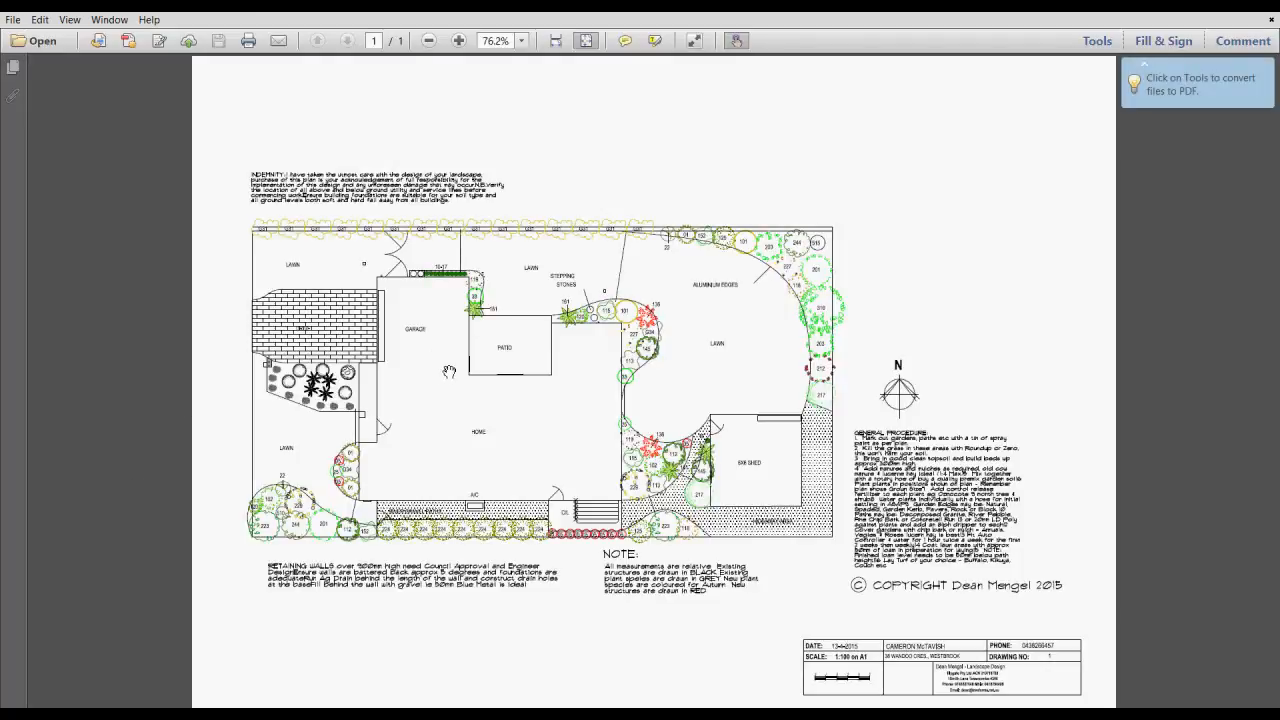
right_click(489, 356)
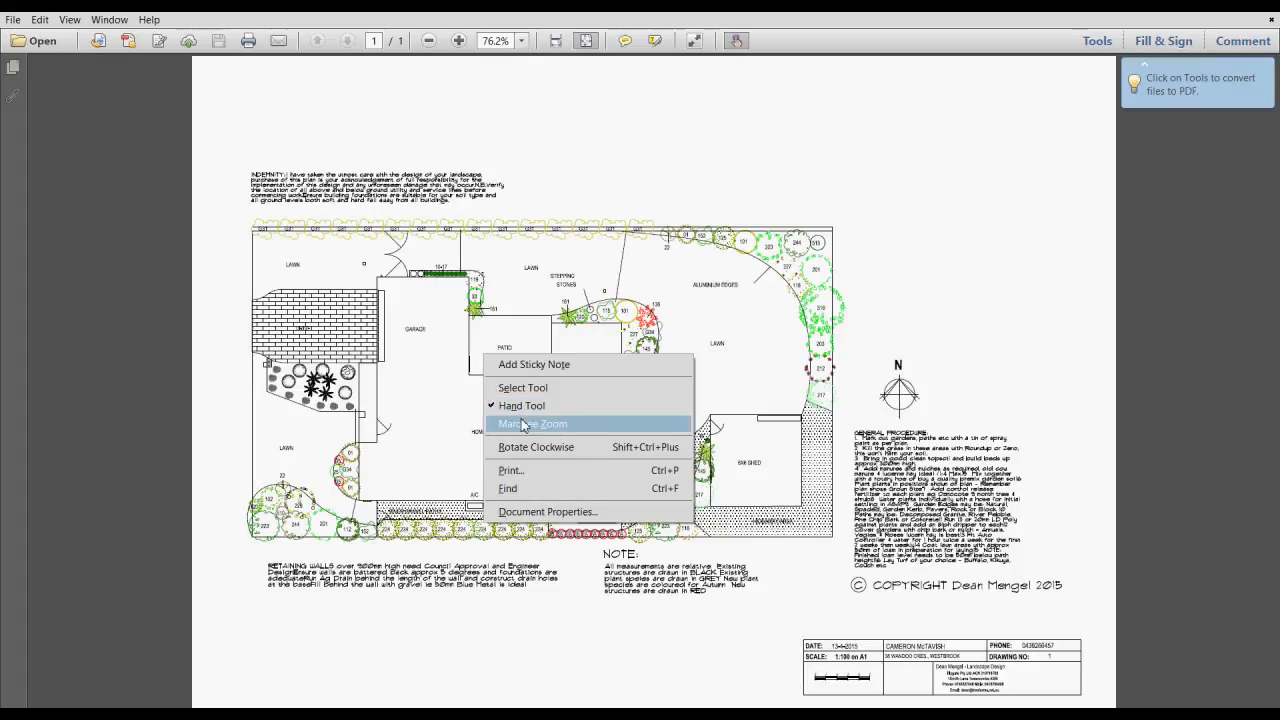
left_click(526, 422)
left_click(470, 384)
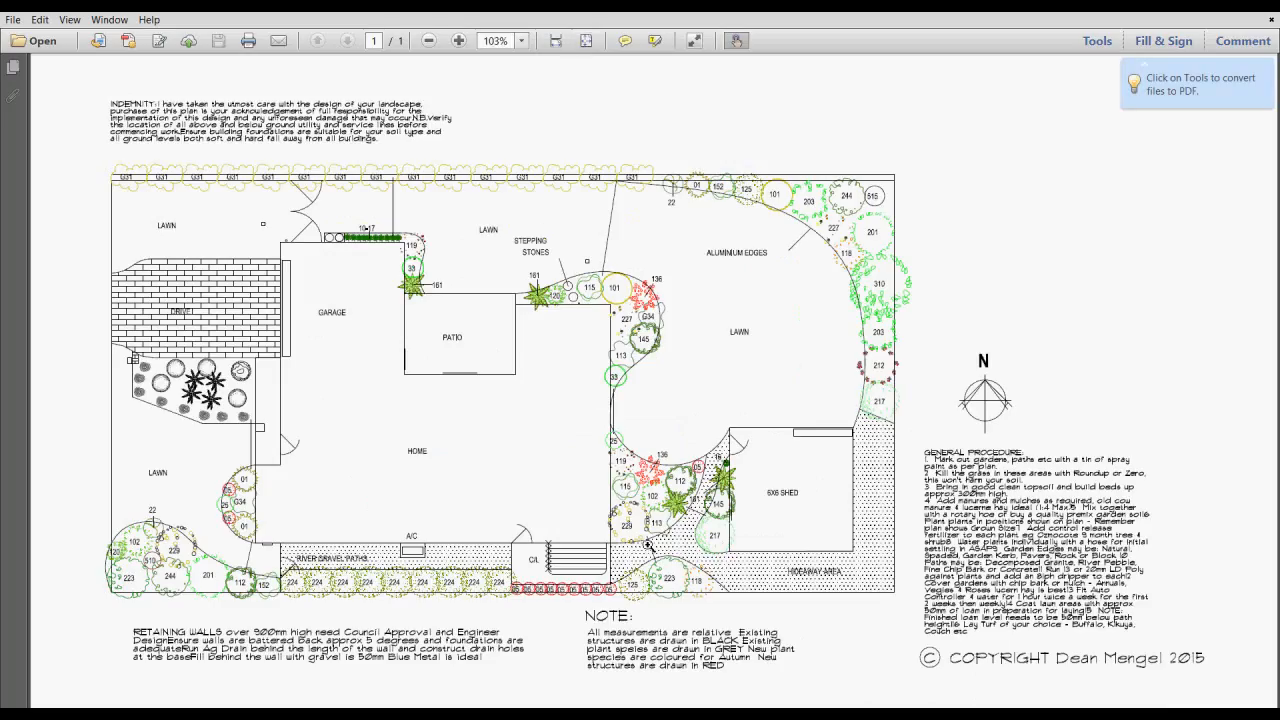
left_click(572, 500)
left_click(760, 399)
left_click(701, 377)
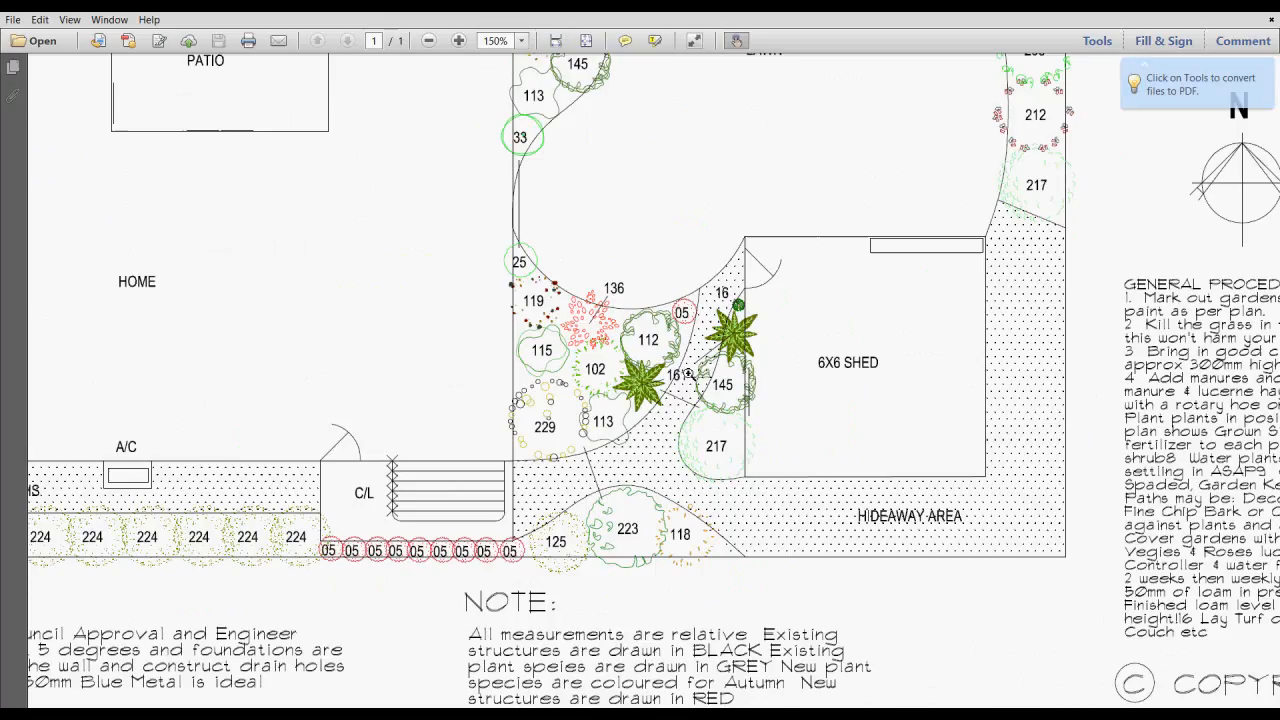
left_click(568, 364)
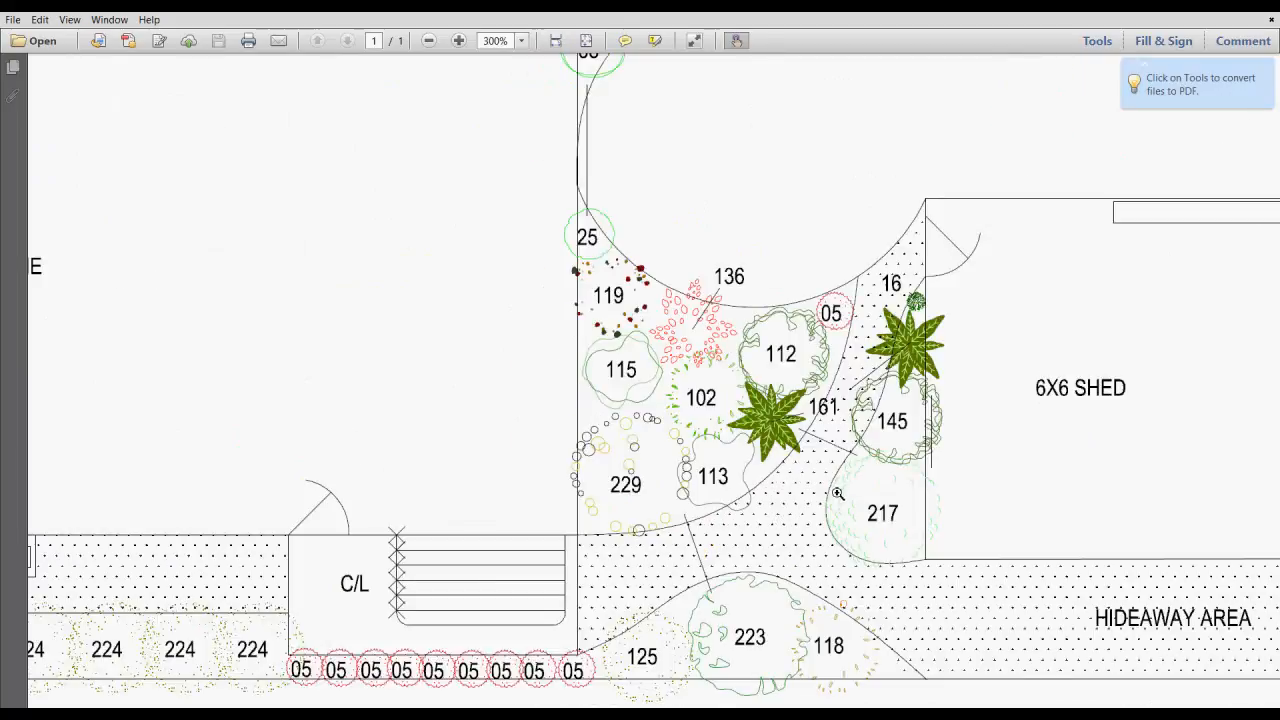